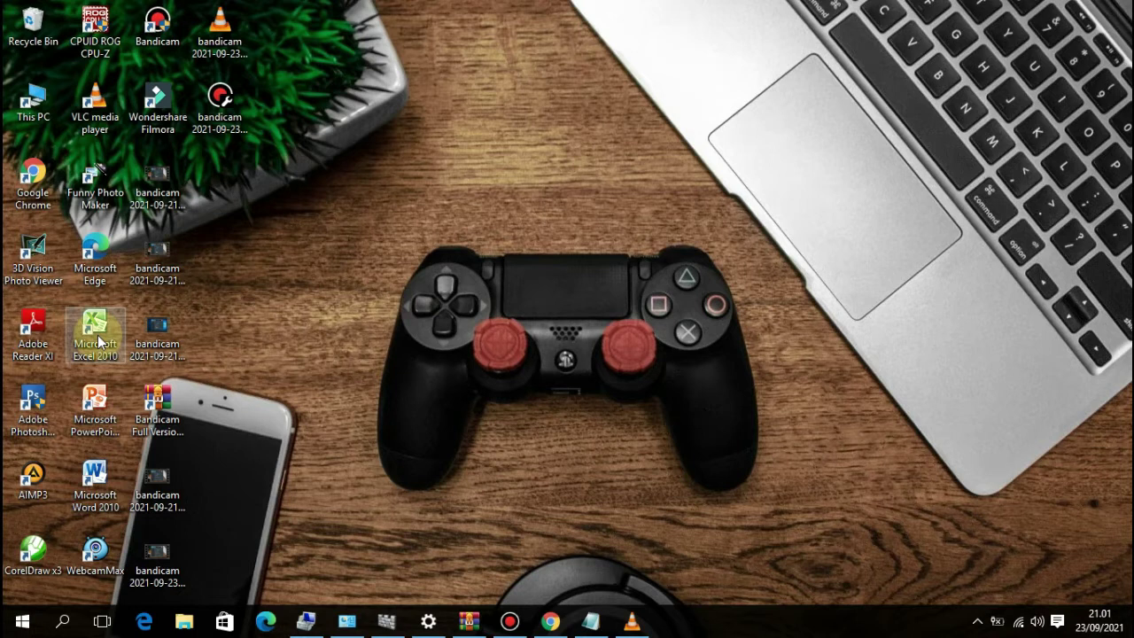
right_click(399, 210)
click(488, 262)
right_click(459, 219)
click(504, 267)
right_click(421, 214)
click(468, 260)
right_click(403, 212)
click(488, 266)
right_click(453, 239)
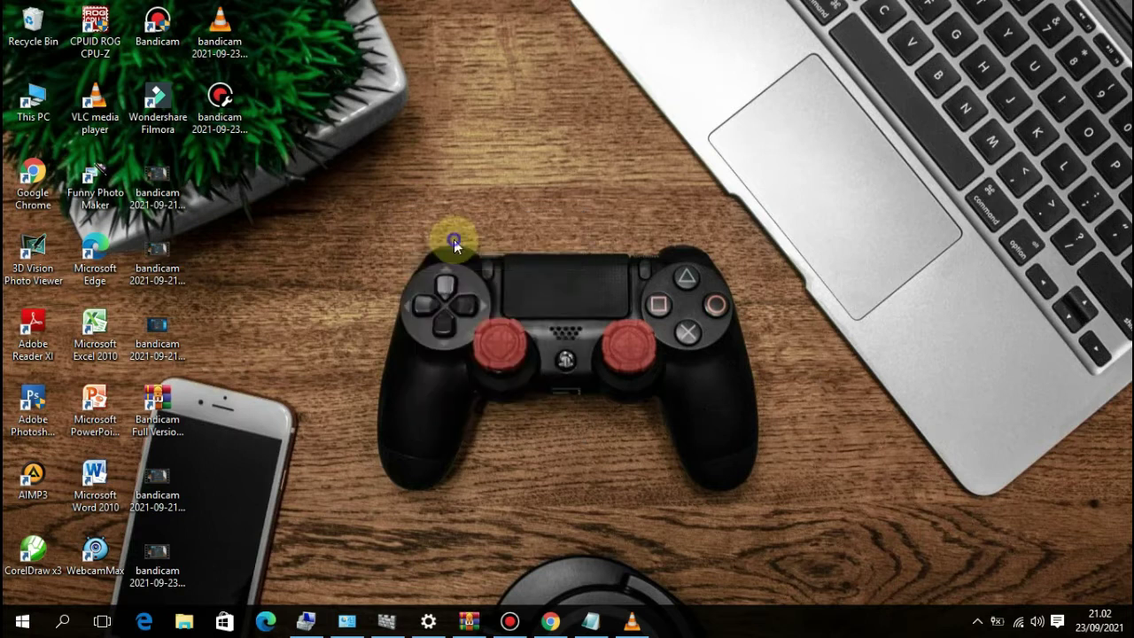
click(488, 289)
right_click(369, 214)
click(435, 270)
right_click(388, 228)
click(463, 281)
right_click(396, 213)
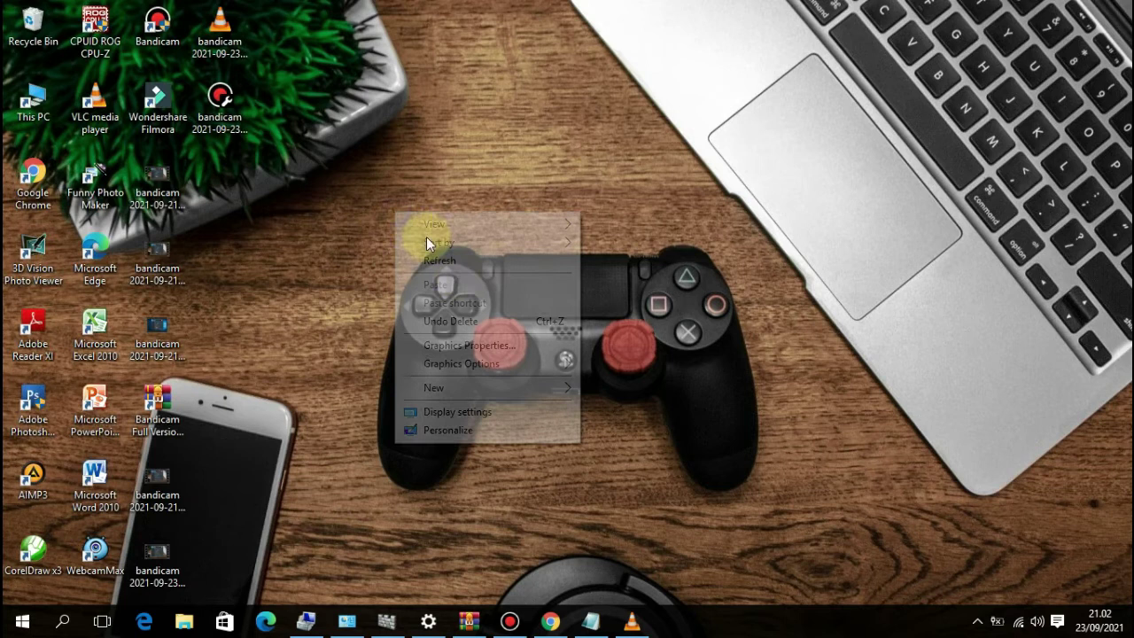
click(449, 260)
right_click(378, 210)
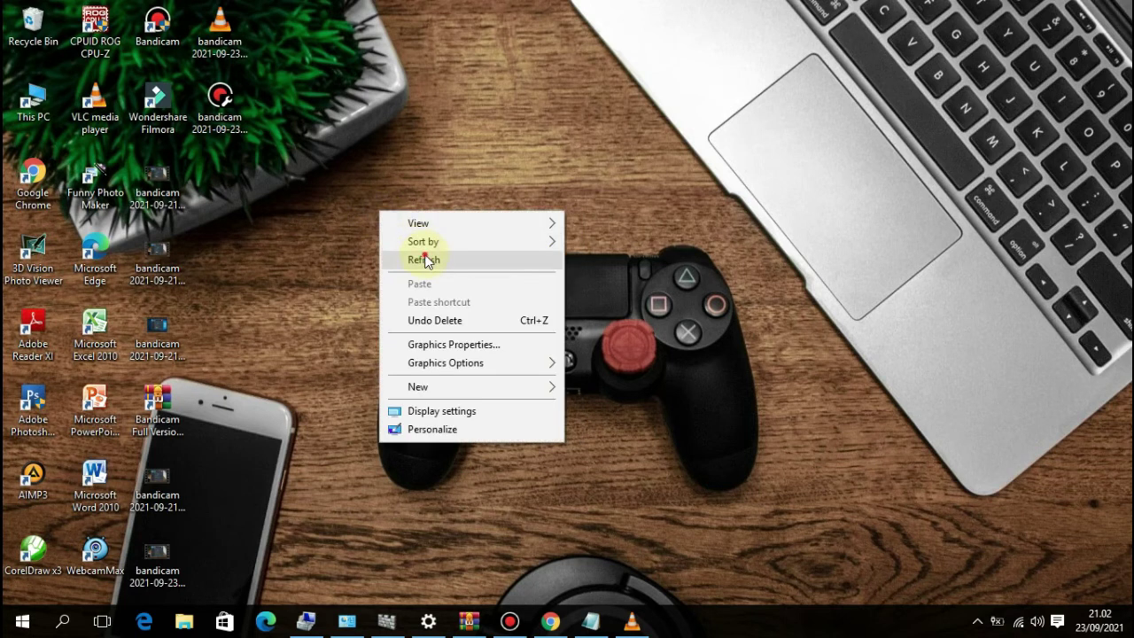
click(426, 259)
right_click(407, 240)
click(478, 290)
right_click(393, 237)
click(450, 287)
right_click(404, 251)
click(479, 304)
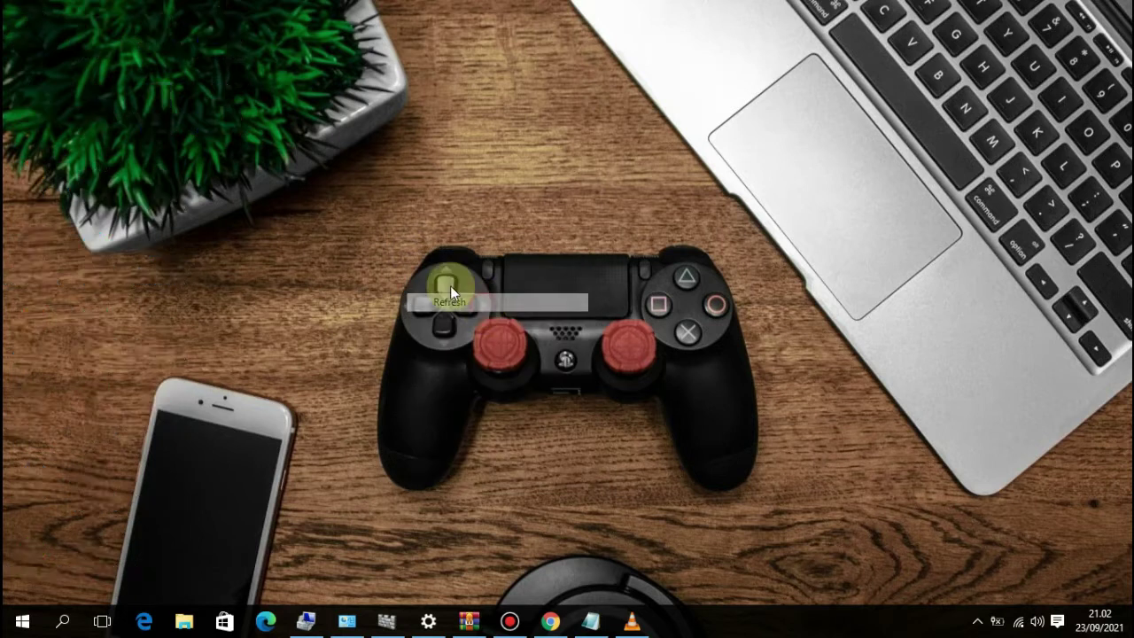
right_click(342, 219)
click(393, 260)
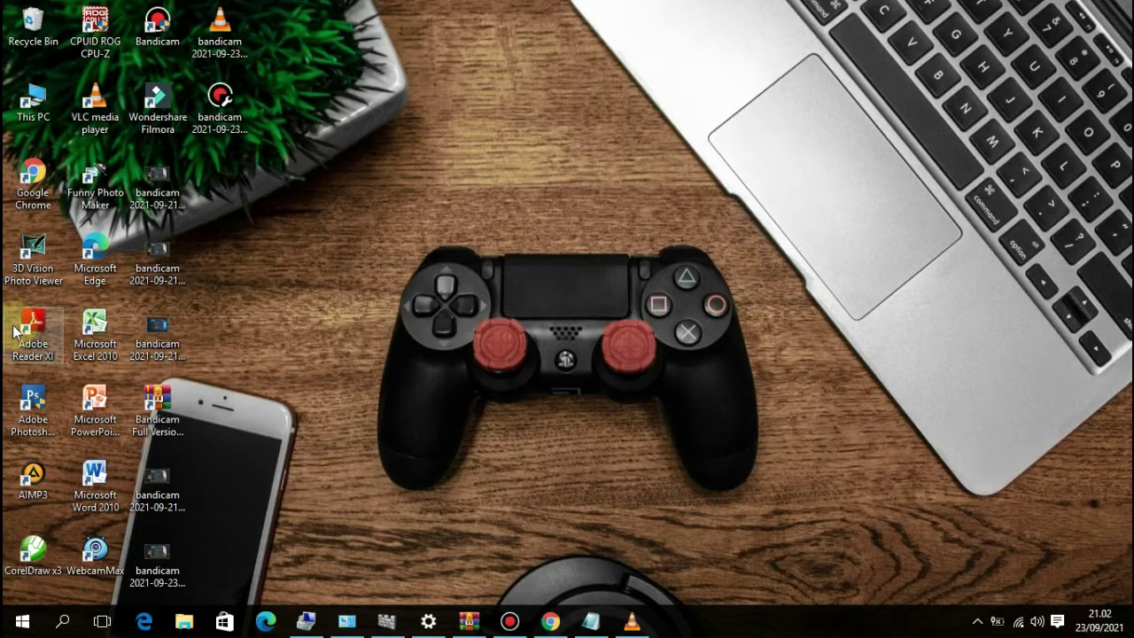
- Open Microsoft Excel 2010, dismissing the Activation Wizard, and check the product's activation status on the Help page
double_click(92, 336)
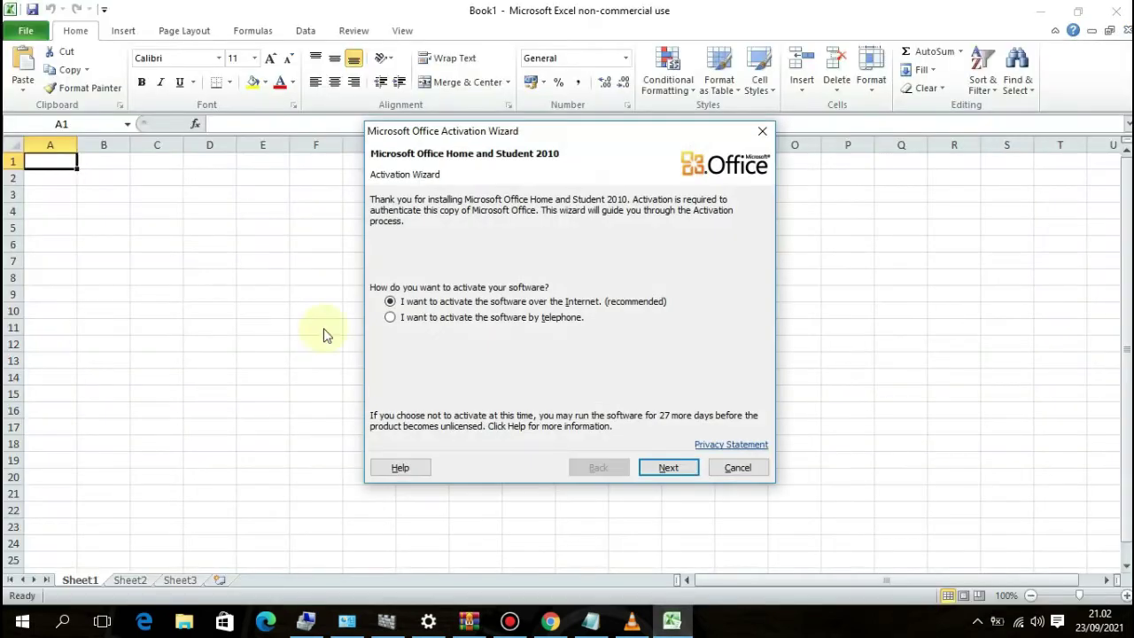
click(738, 468)
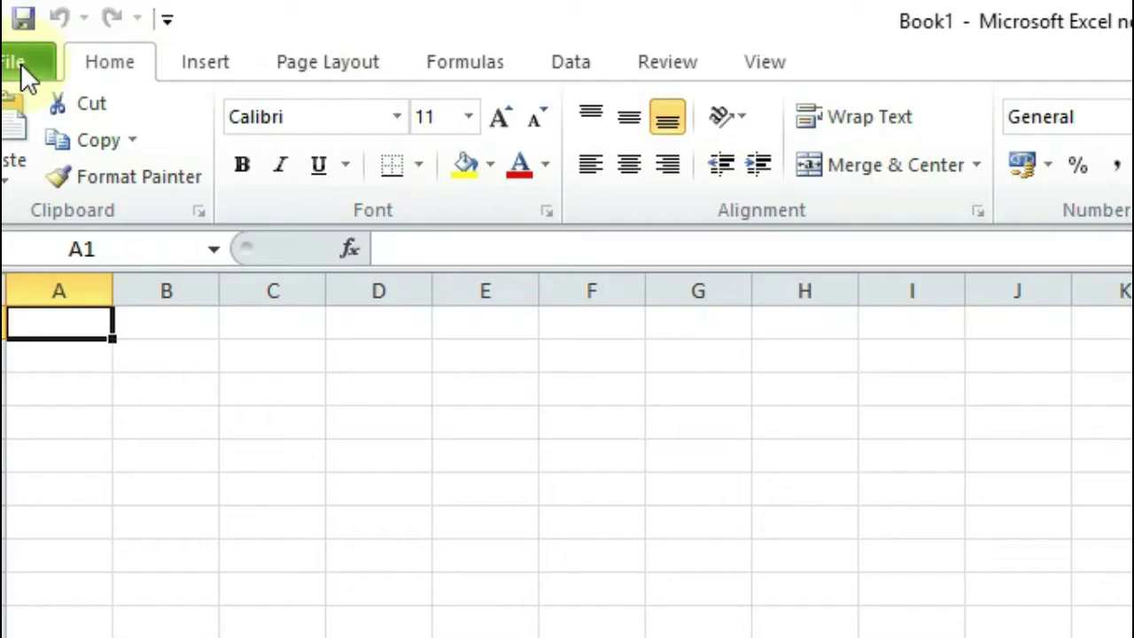
click(22, 62)
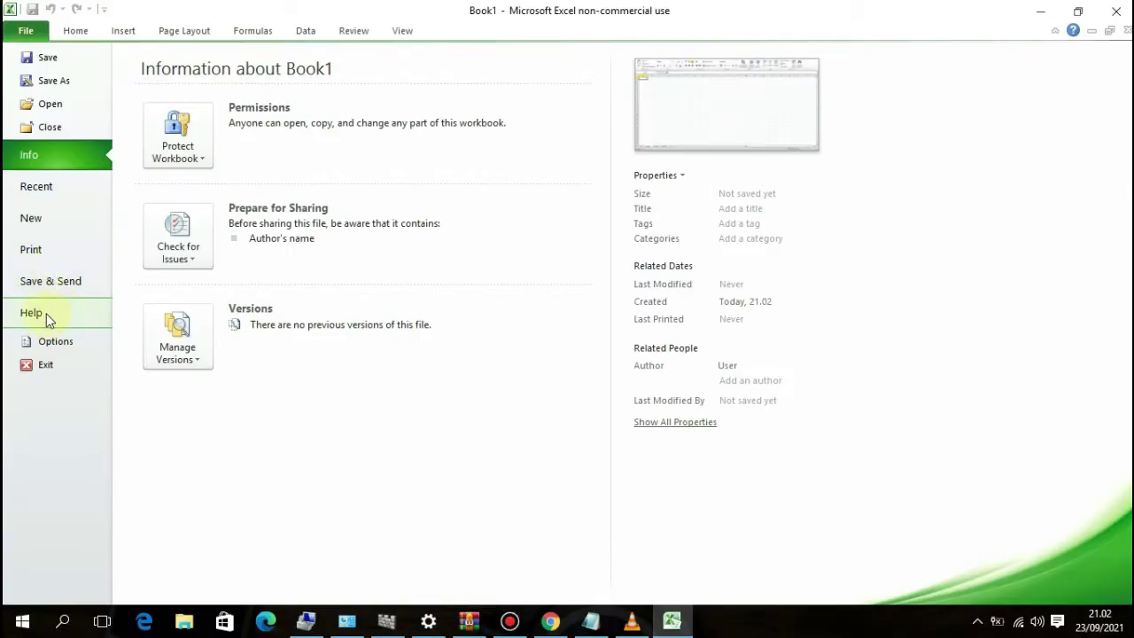
click(46, 314)
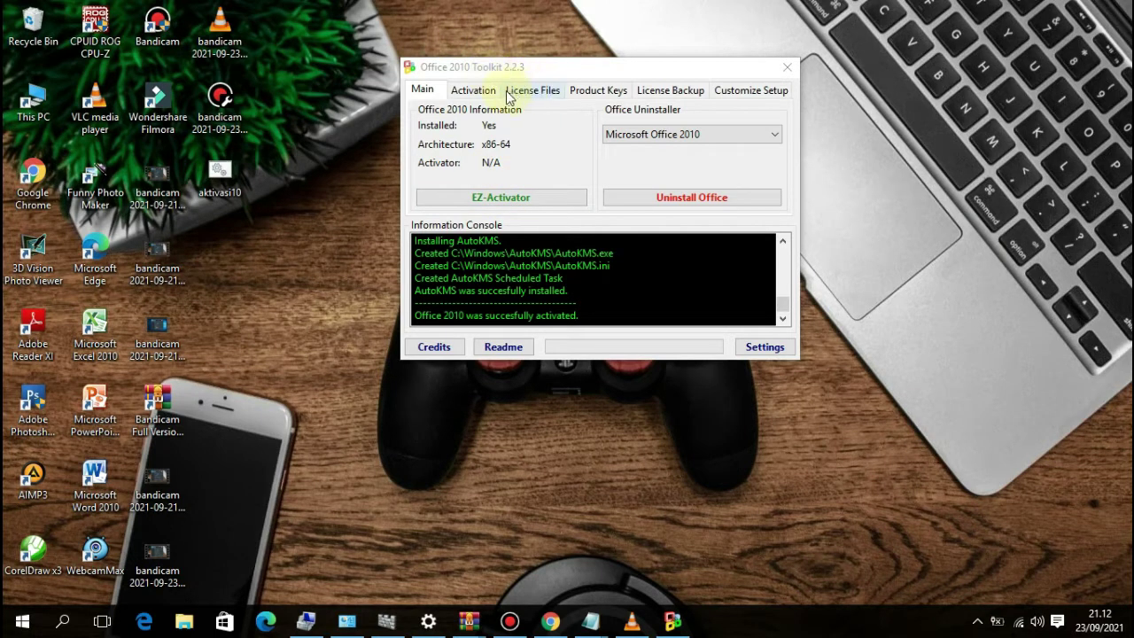
right_click(788, 432)
click(861, 248)
- Search Windows for "wind", open Windows Defender and bring up its settings
click(63, 626)
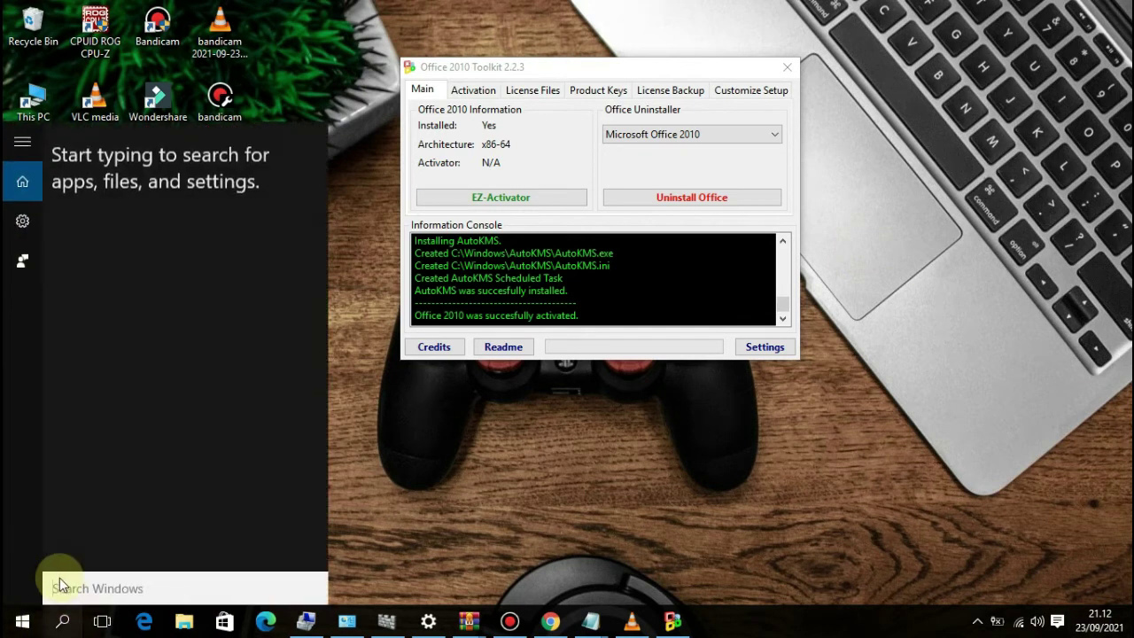
text(w)
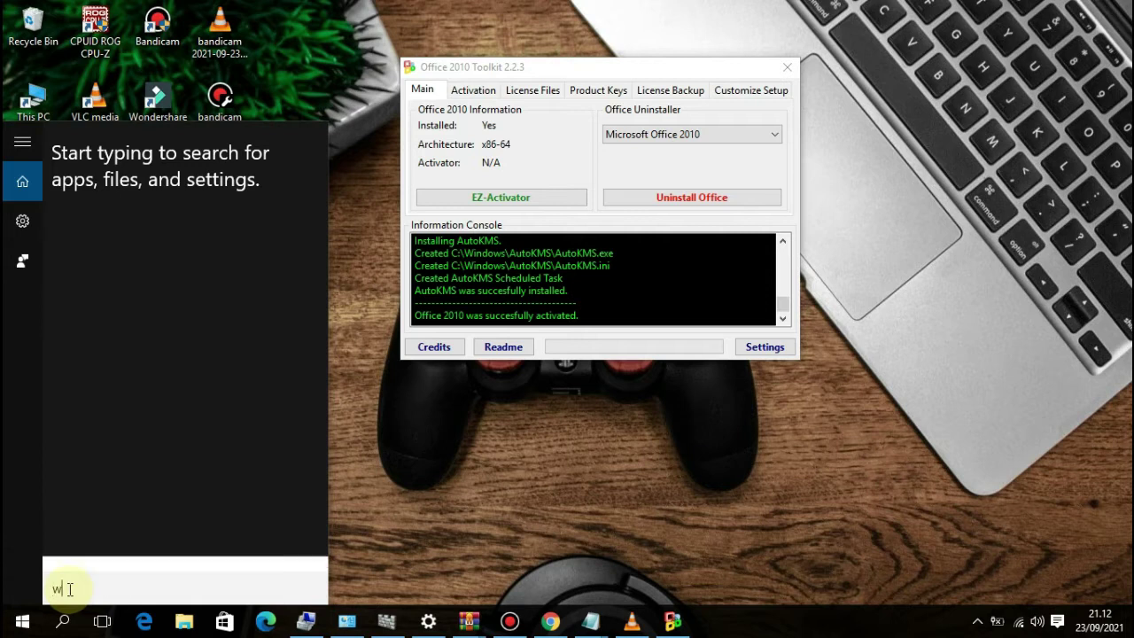
text(ind)
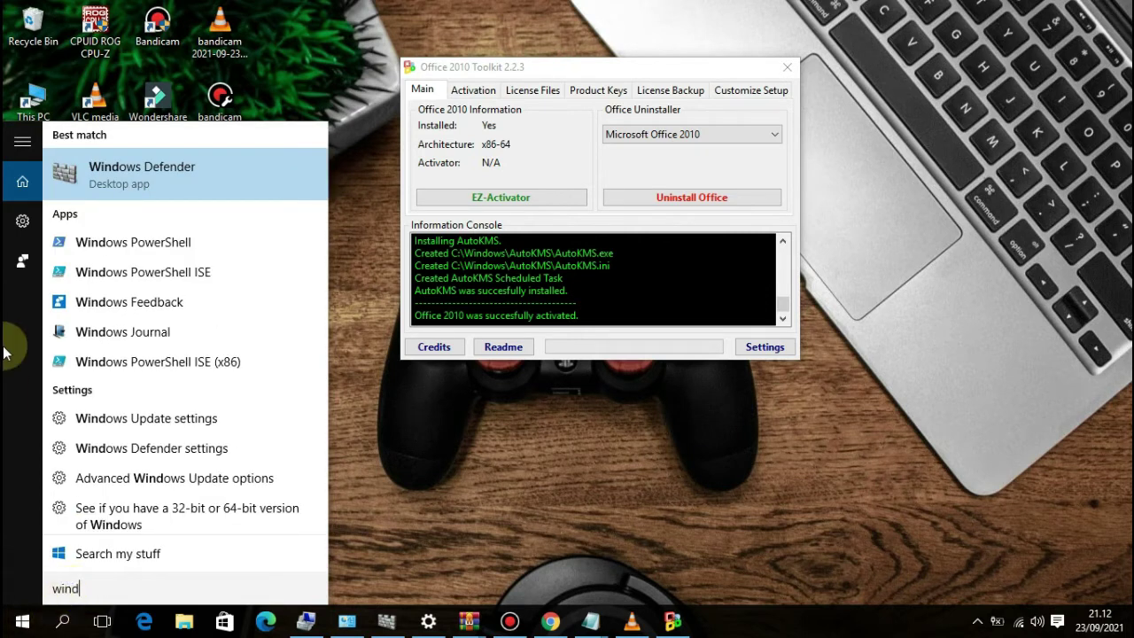
click(204, 195)
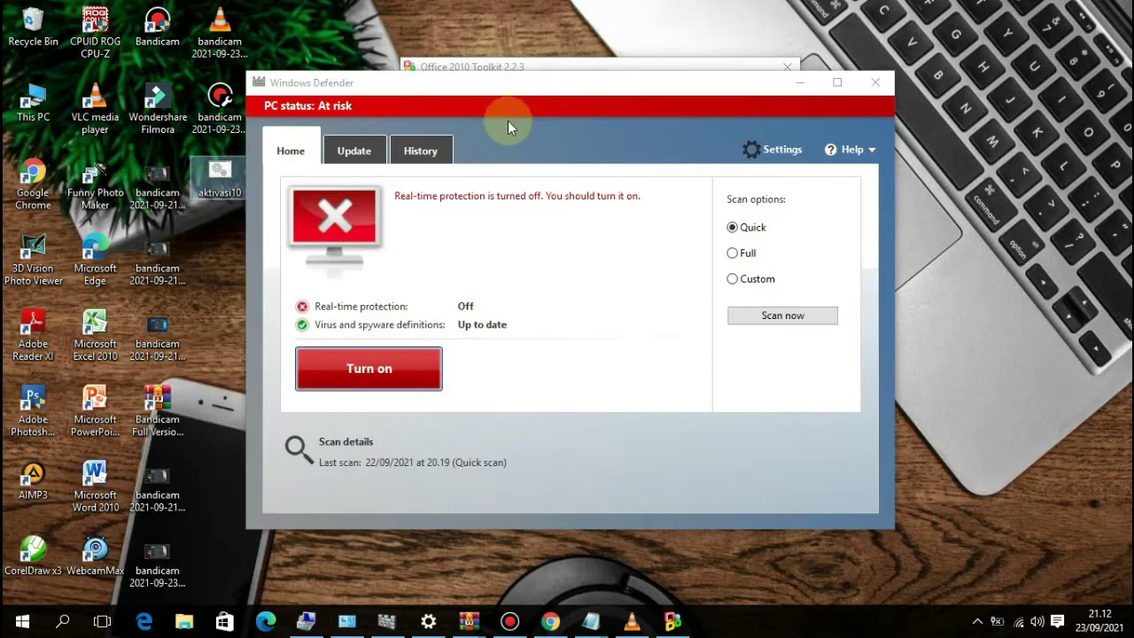
click(763, 148)
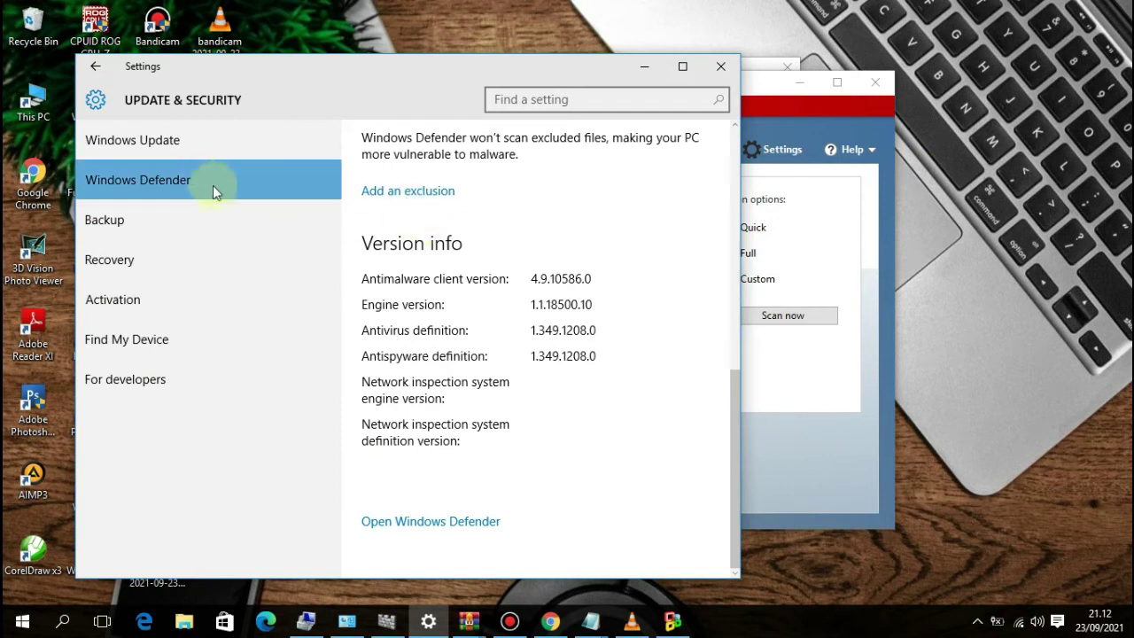
- Review the real-time protection, cloud-based protection and automatic sample submission switches in the Windows Defender settings, and close the Settings window
click(174, 145)
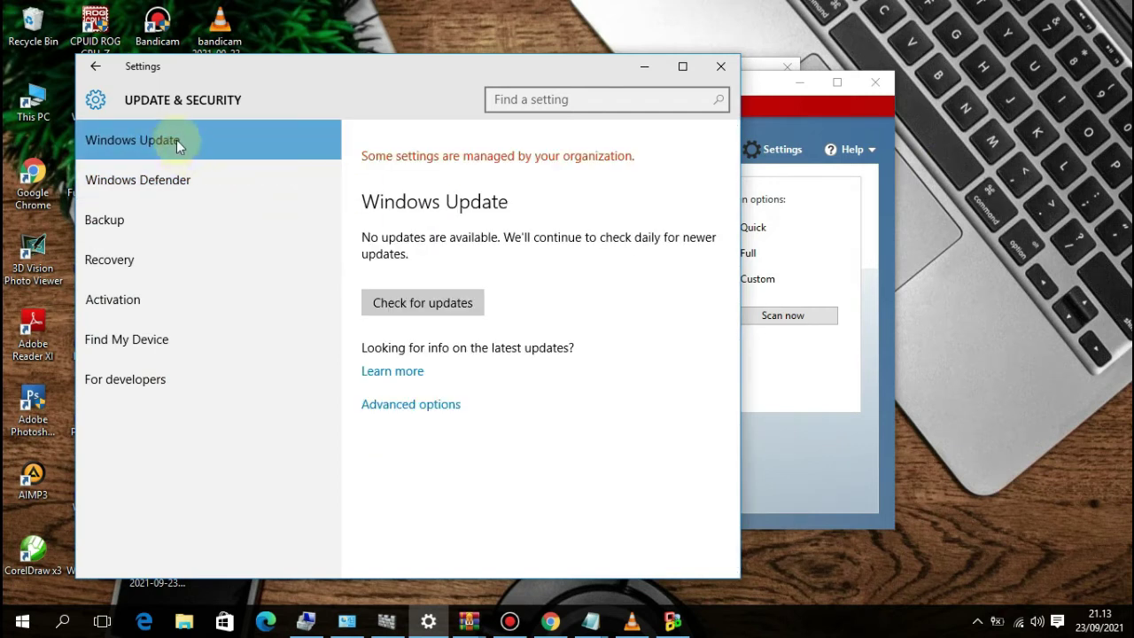
click(183, 182)
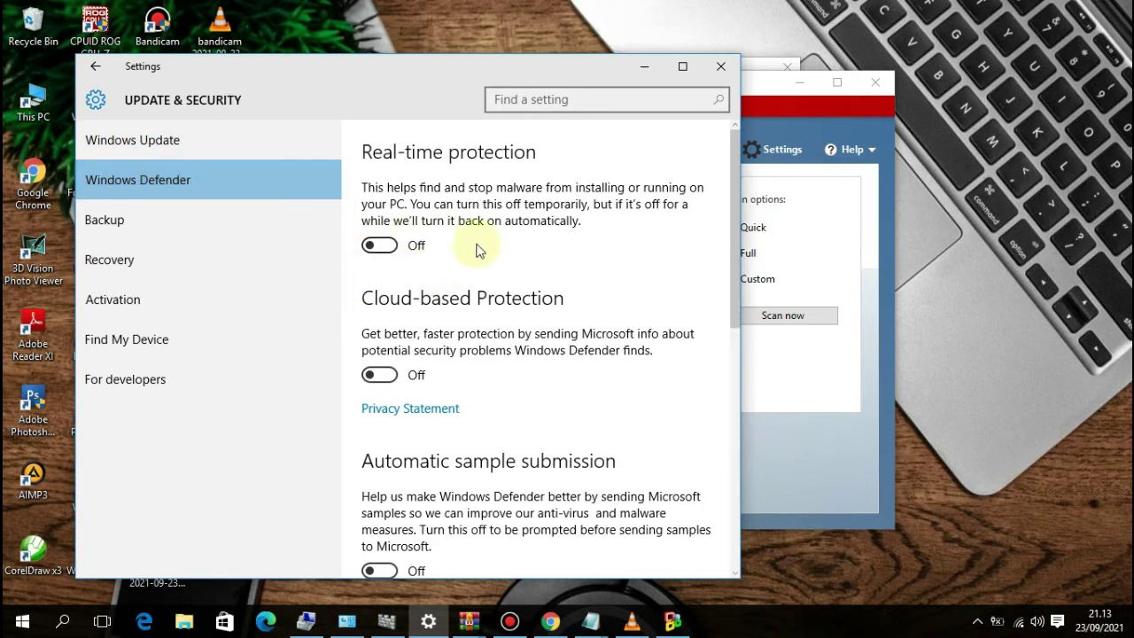
scroll(459, 283, down, 3)
scroll(454, 277, up, 3)
scroll(401, 403, down, 4)
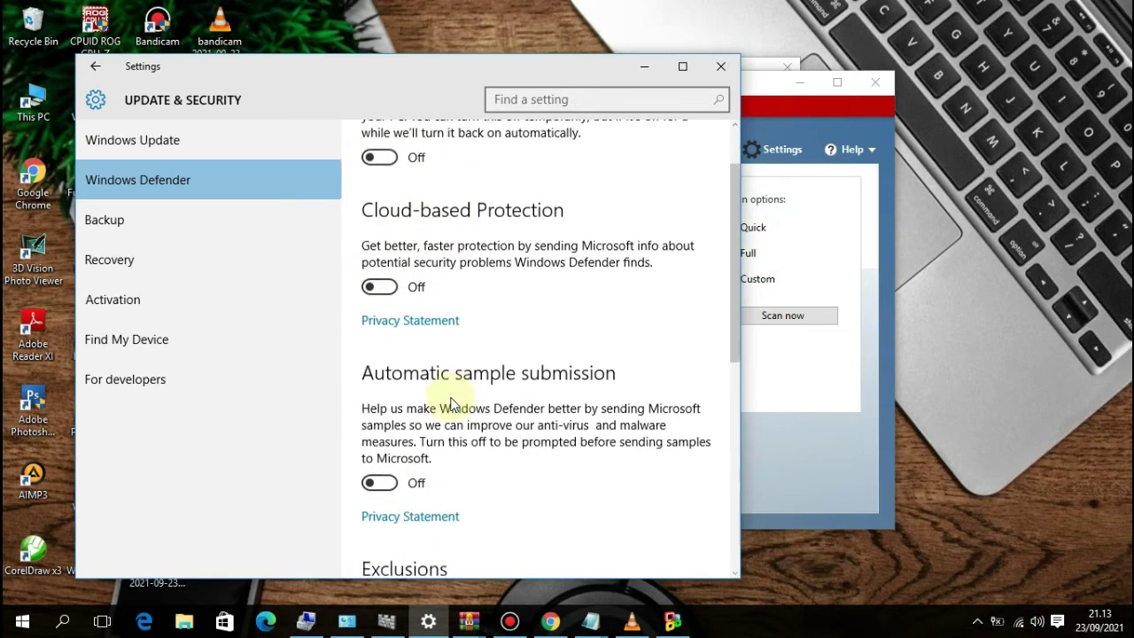
scroll(534, 486, down, 2)
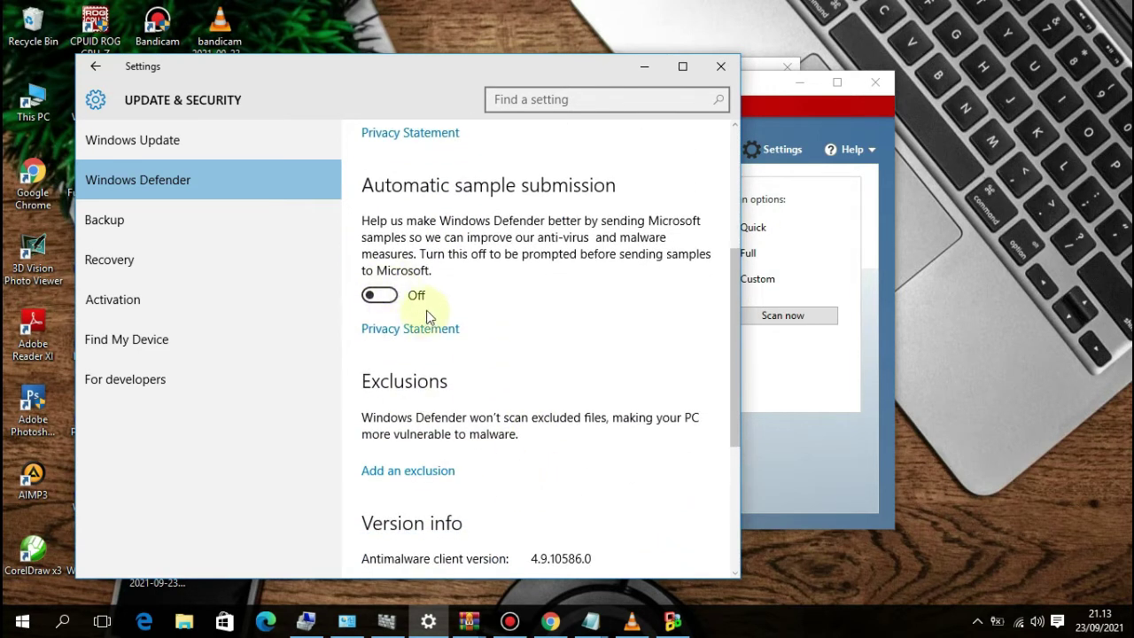
scroll(416, 333, down, 3)
click(719, 69)
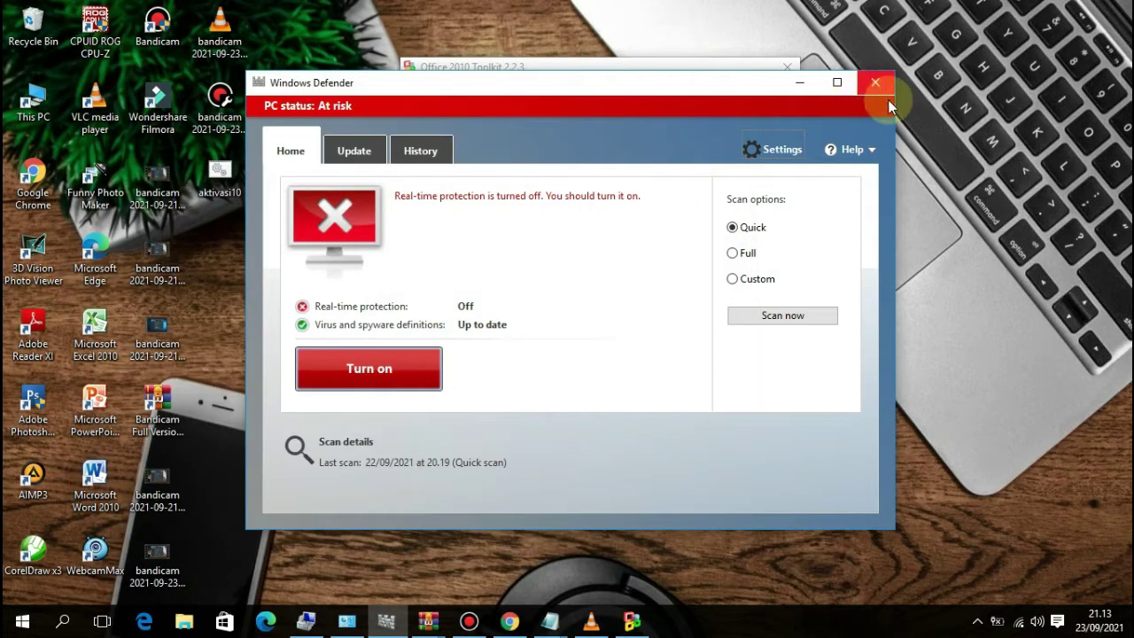
right_click(1026, 330)
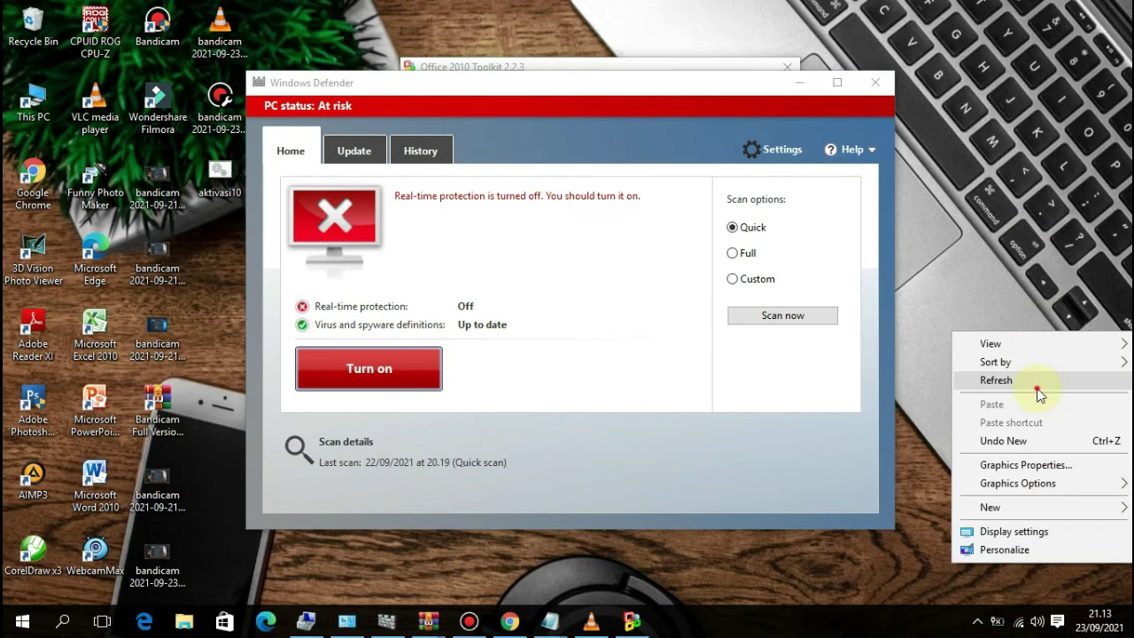
click(1039, 394)
right_click(997, 147)
click(993, 197)
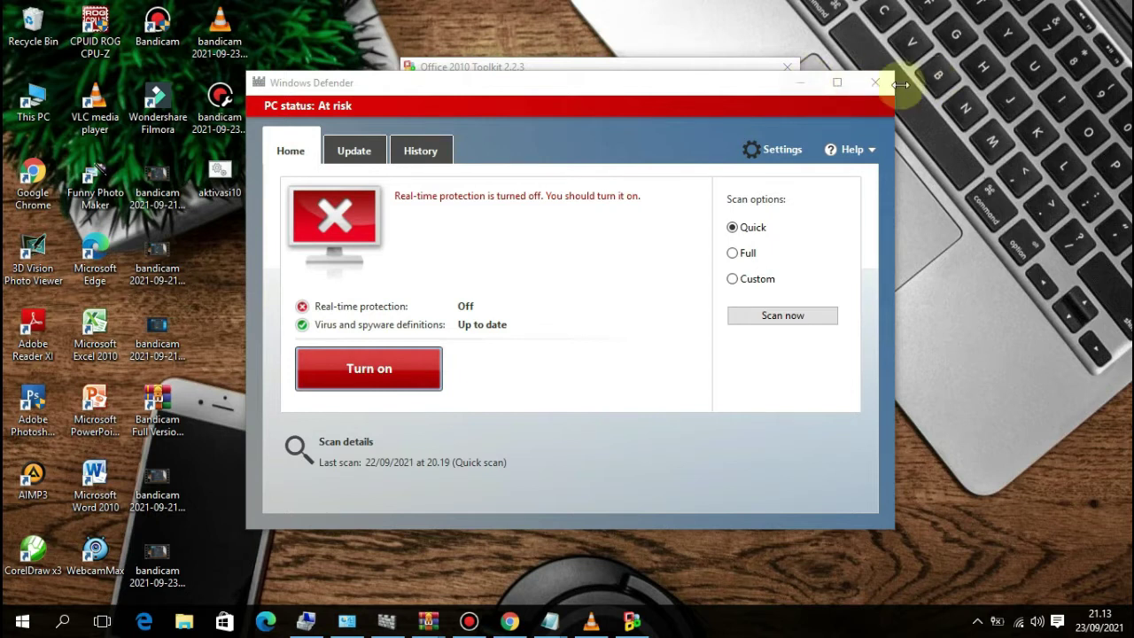
- Close the Windows Defender window and refresh the desktop
click(877, 83)
click(898, 277)
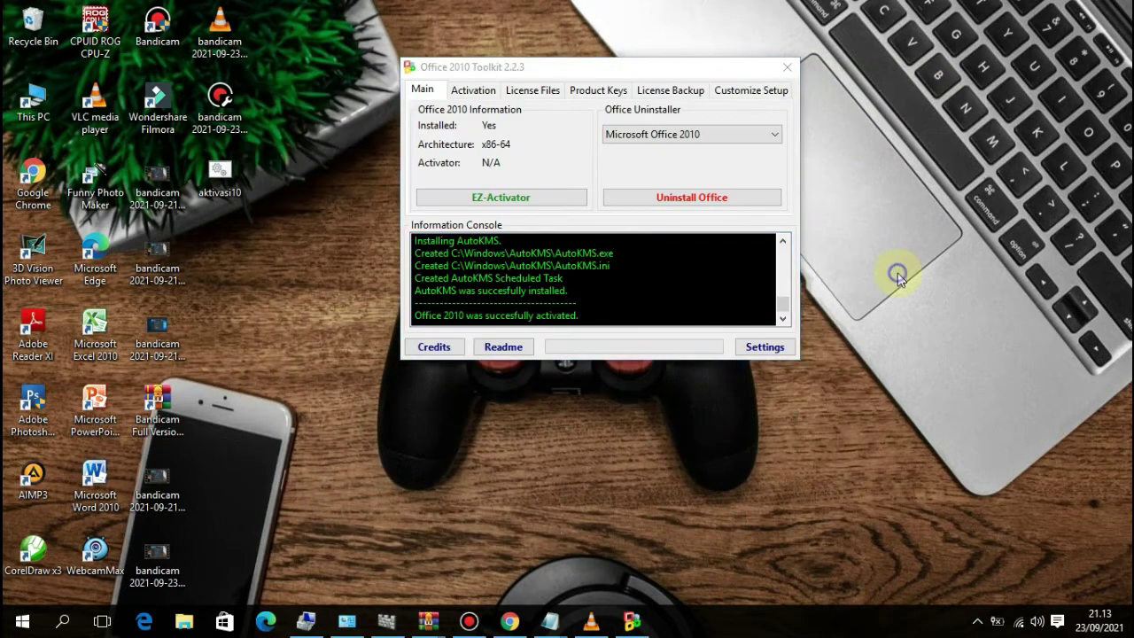
right_click(897, 278)
click(941, 322)
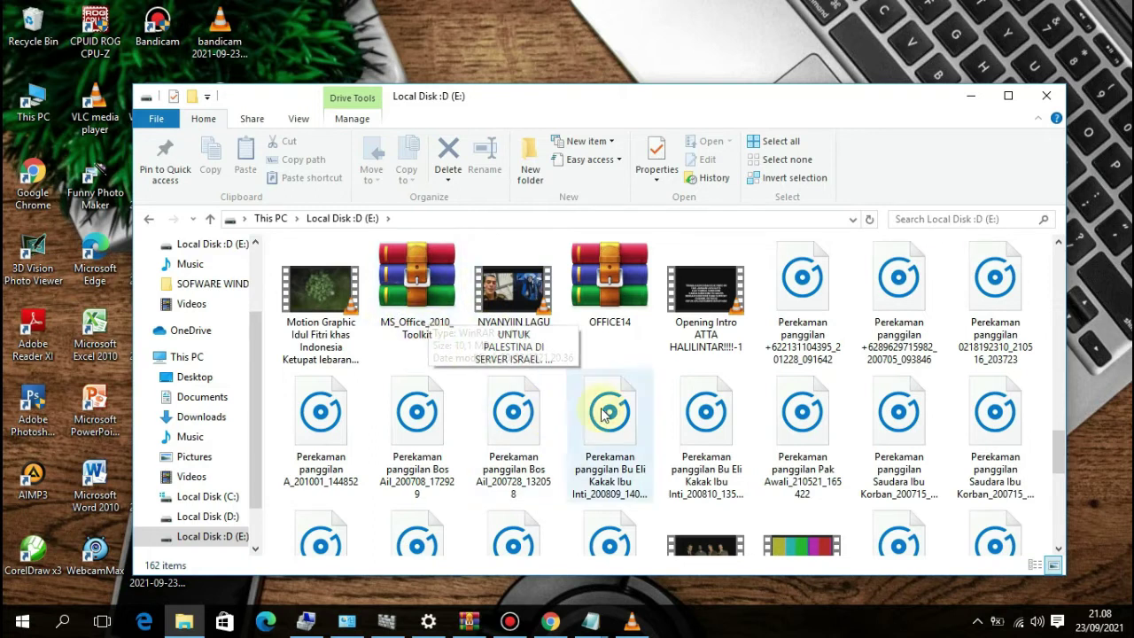
- Open the MS_Office_2010_Toolkit archive on drive E and launch the Office 2010 Toolkit application from its MS Office 2010 Toolkit folder
double_click(432, 300)
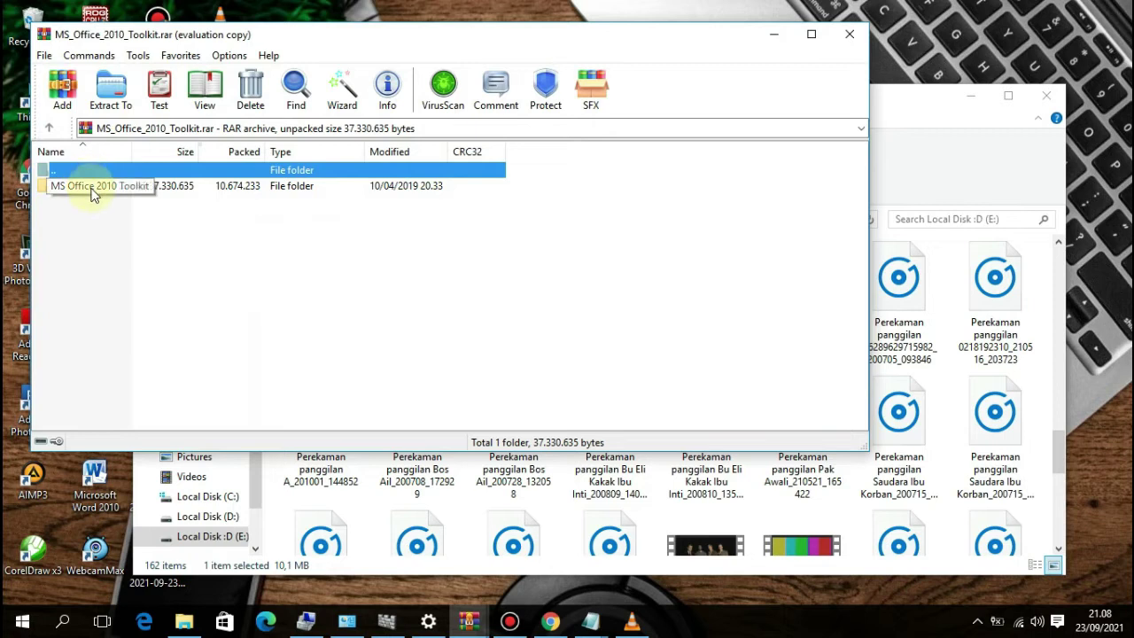
double_click(91, 188)
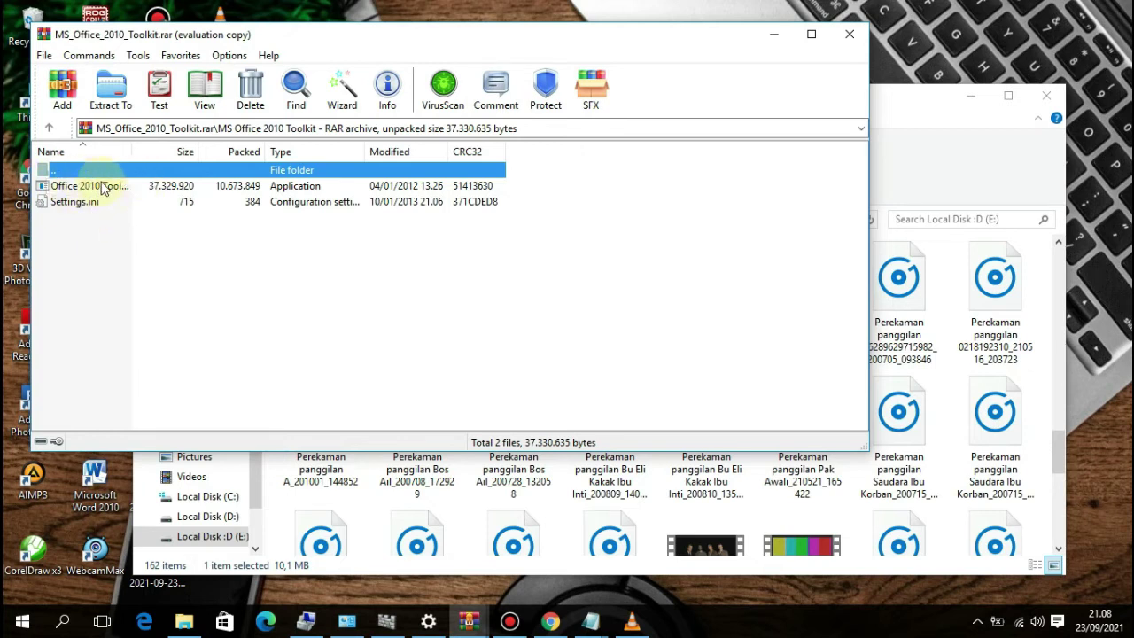
click(104, 188)
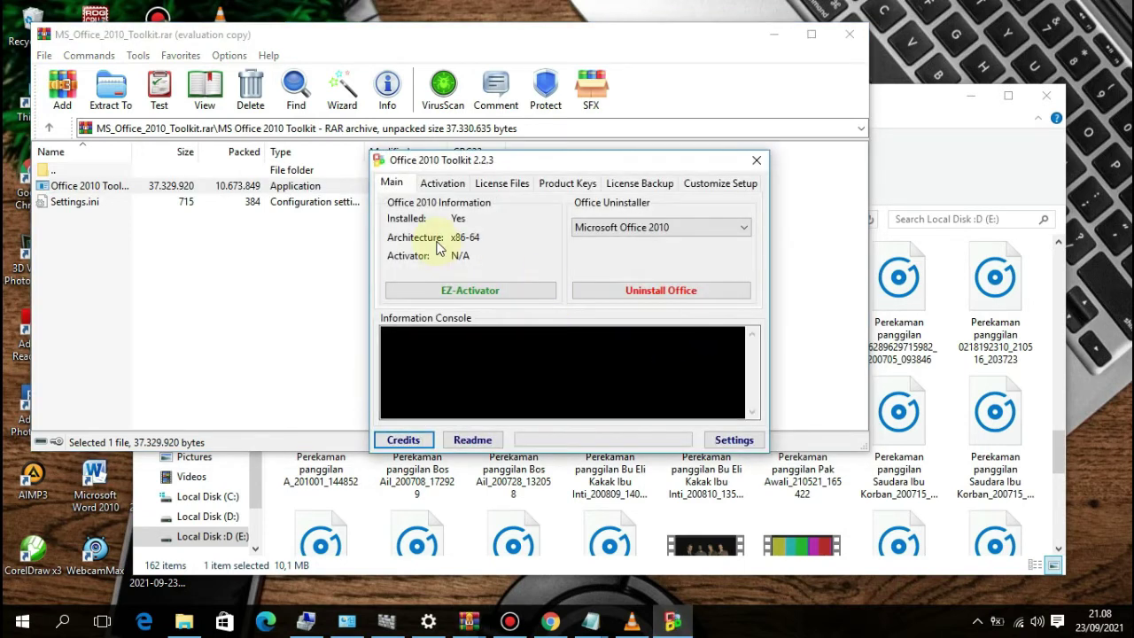
- Look through the toolkit's Activation, License Files, Product Keys and License Backup pages and return to the Main page
click(461, 186)
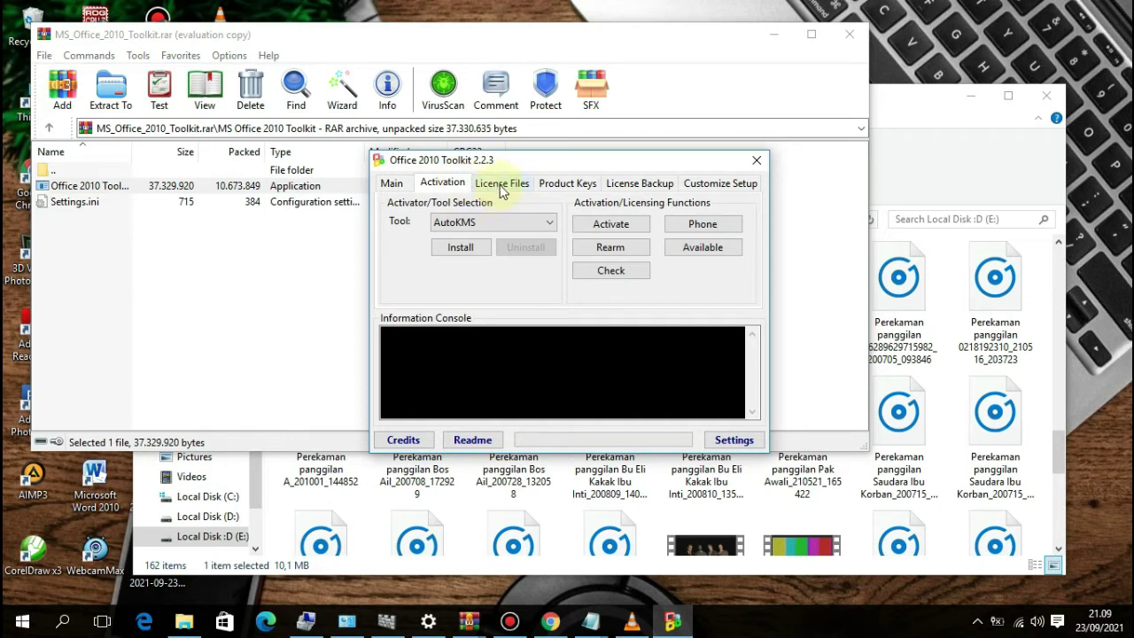
click(502, 186)
click(567, 184)
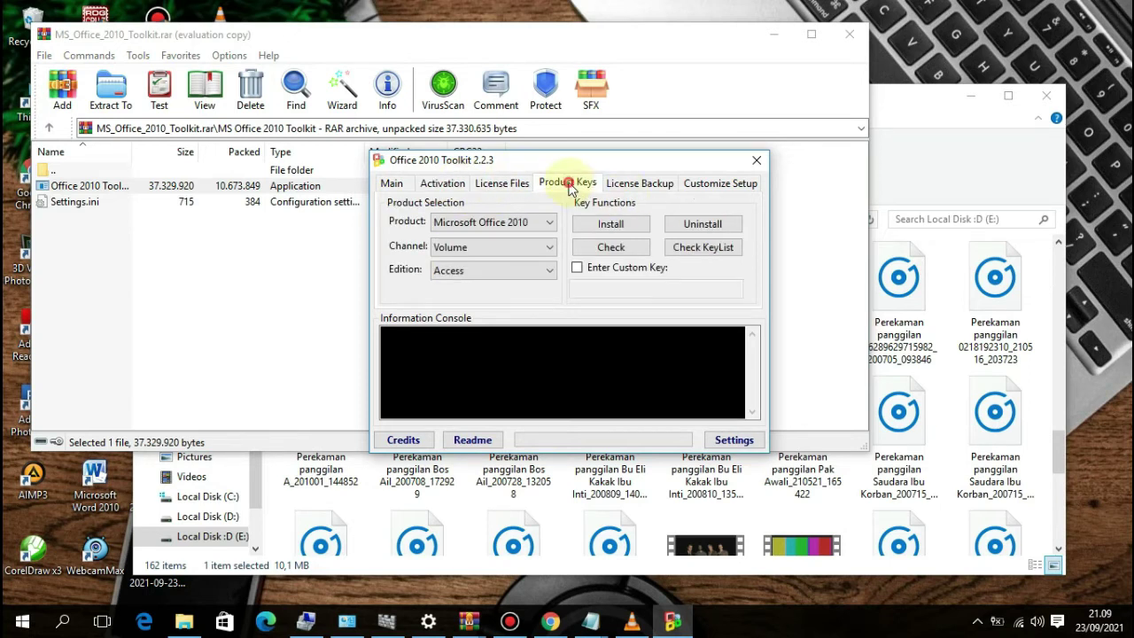
click(638, 186)
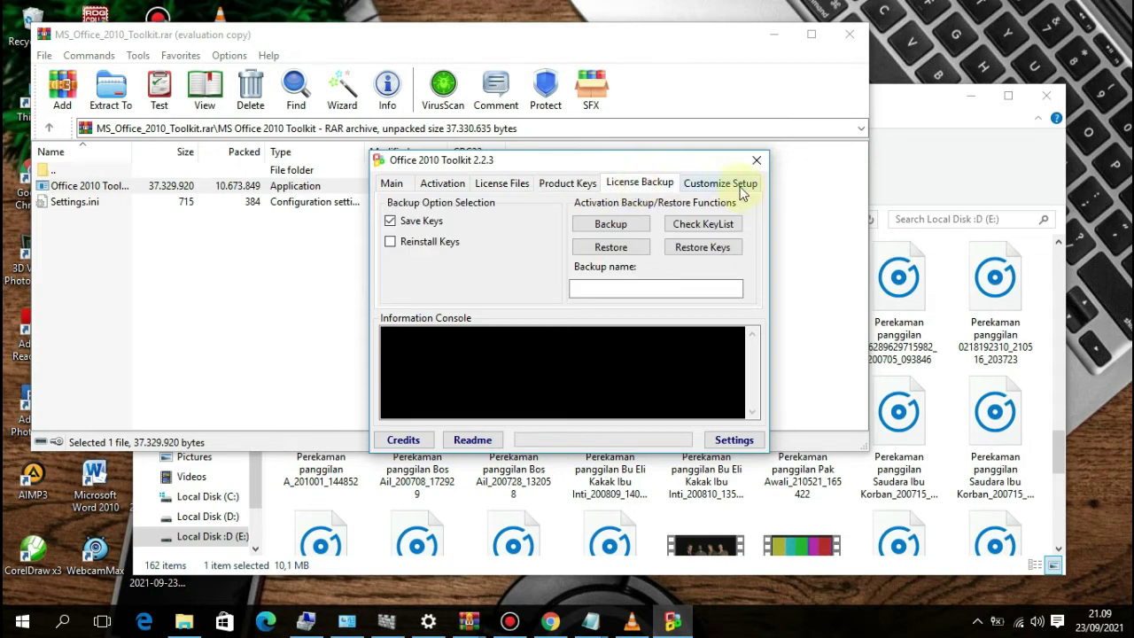
key(ctrl+Tab)
key(ctrl+Tab)
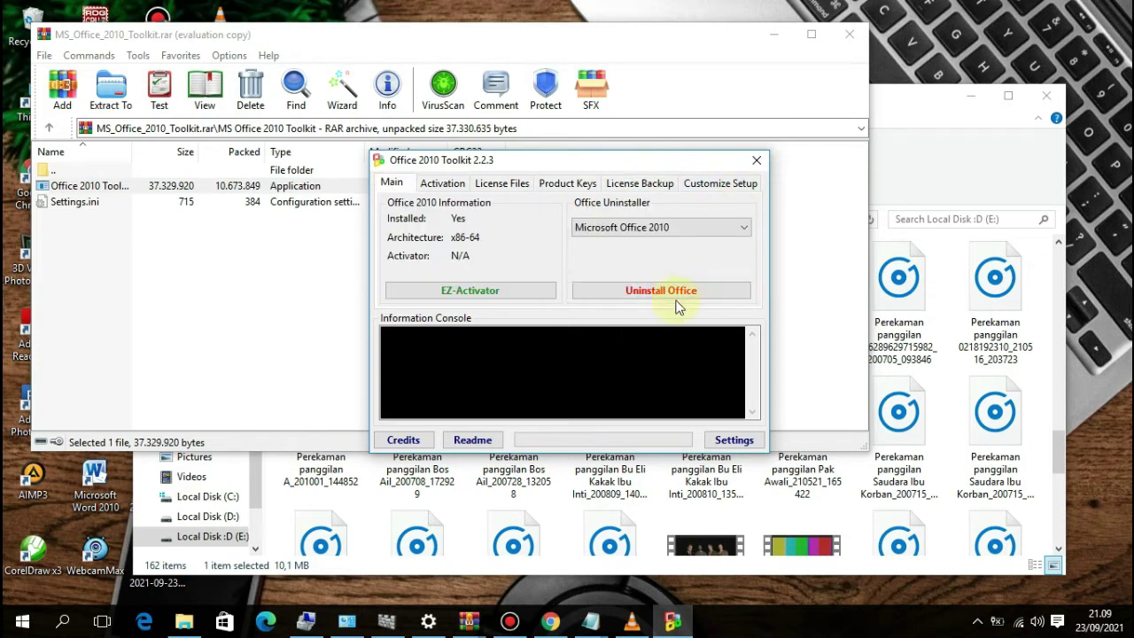
- Run EZ-Activator for Office 2010 and allow Visual Basic Command Line Compiler through Windows Firewall on public networks
click(478, 293)
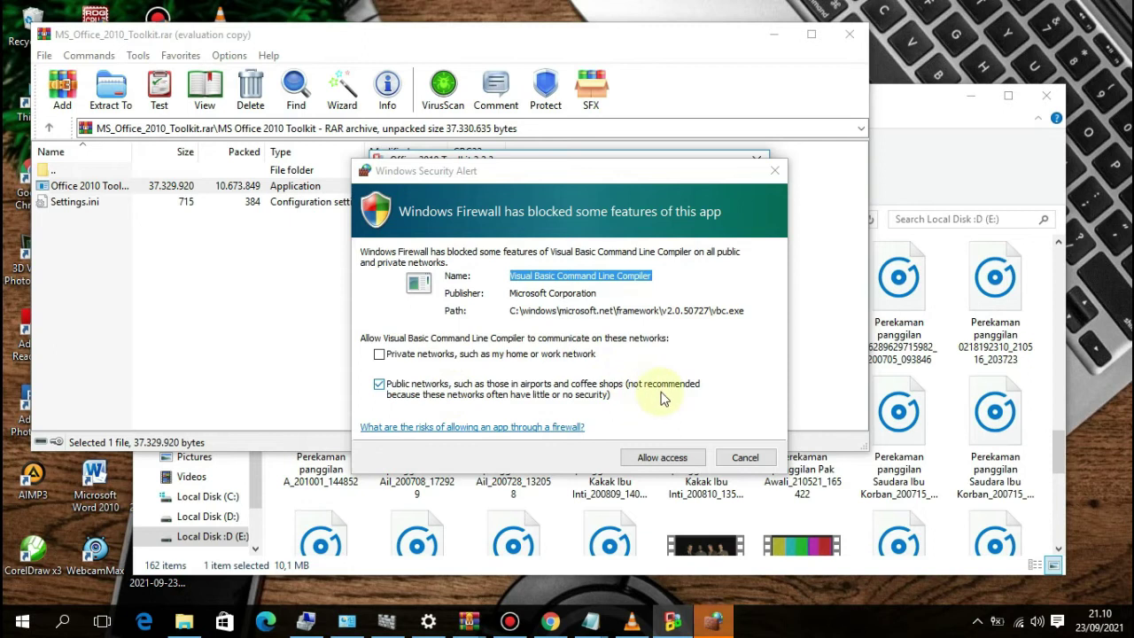
click(696, 467)
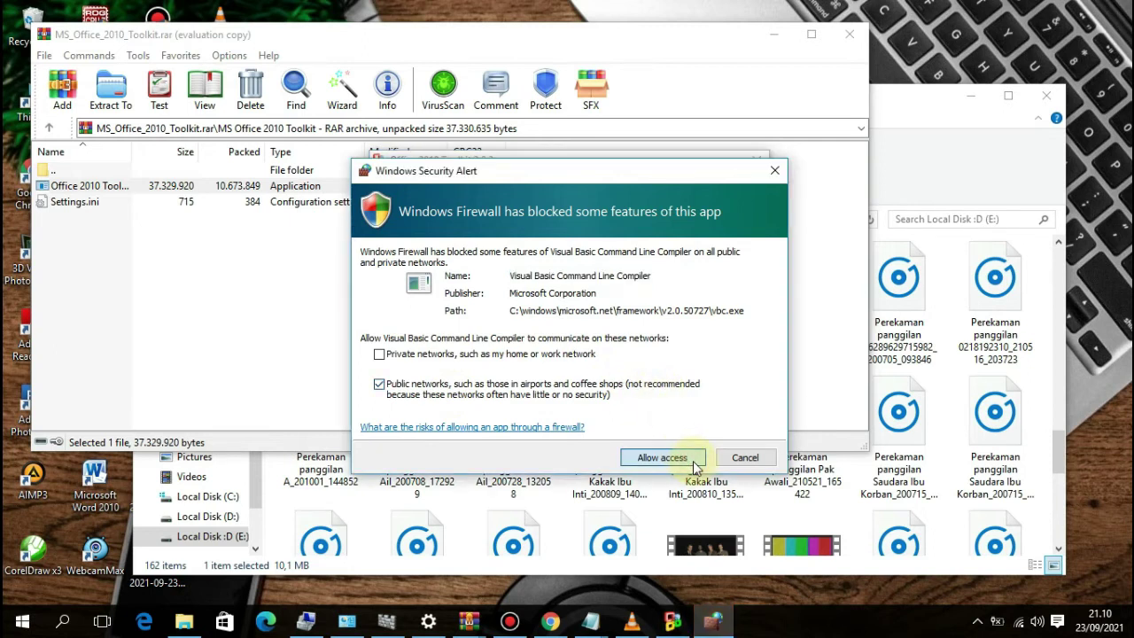
click(691, 467)
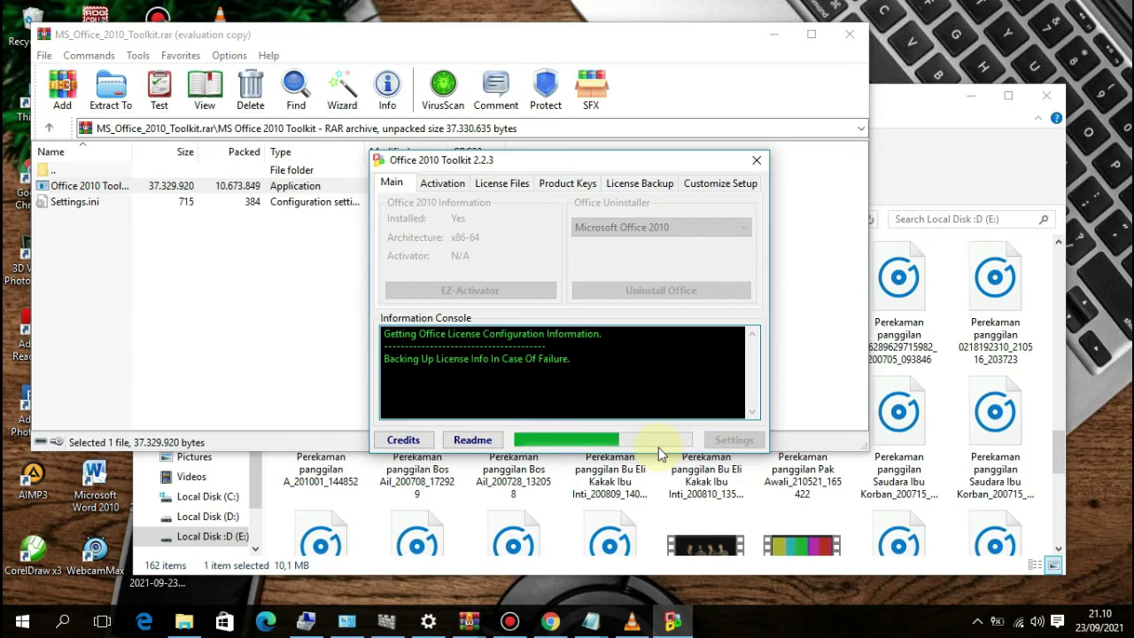
key(super+d)
right_click(772, 371)
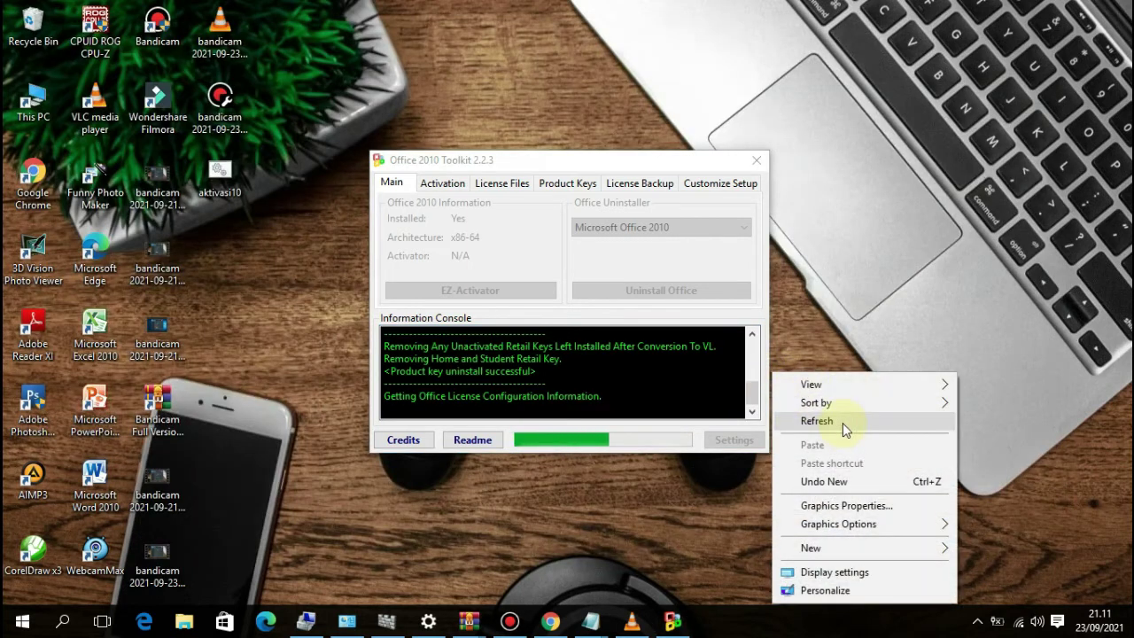
click(843, 423)
right_click(842, 425)
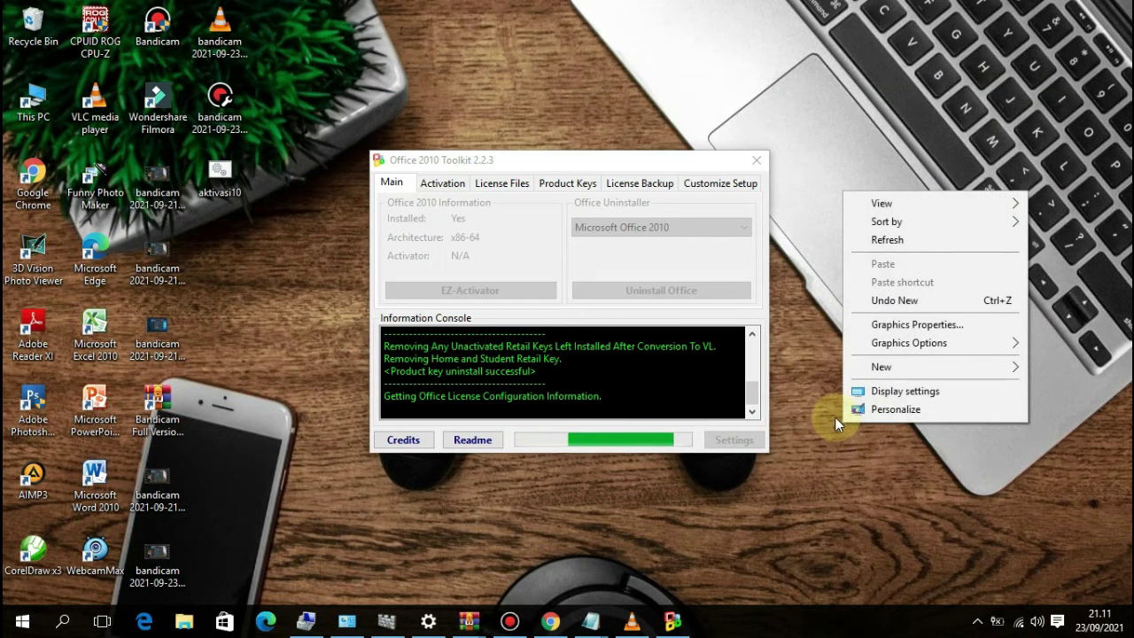
click(906, 241)
right_click(911, 244)
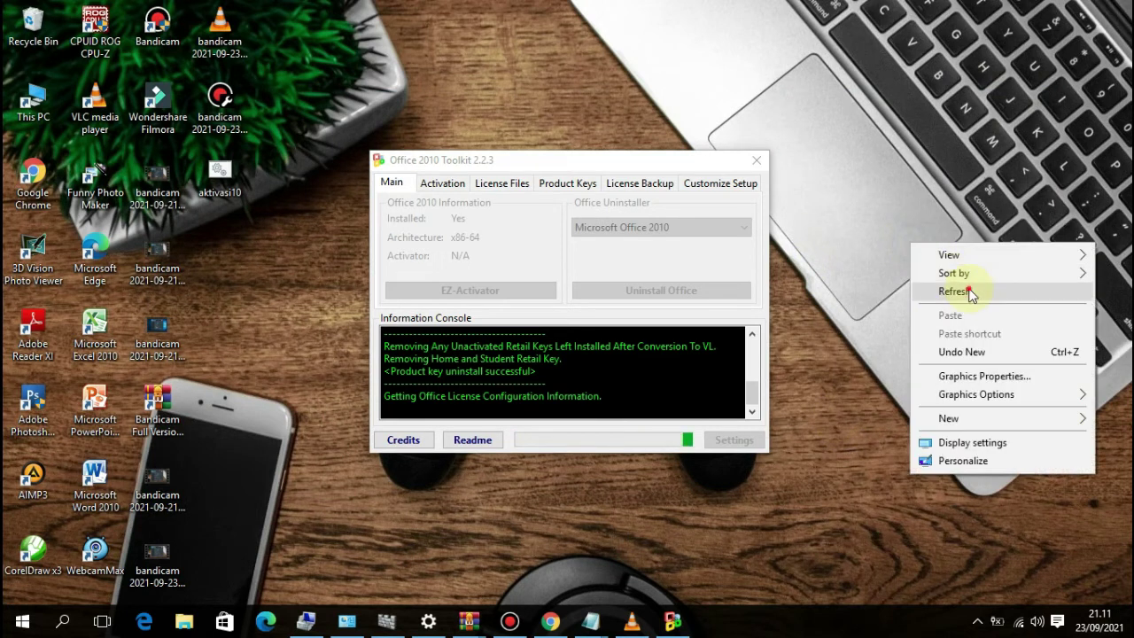
click(971, 294)
drag(612, 161, 643, 69)
right_click(862, 300)
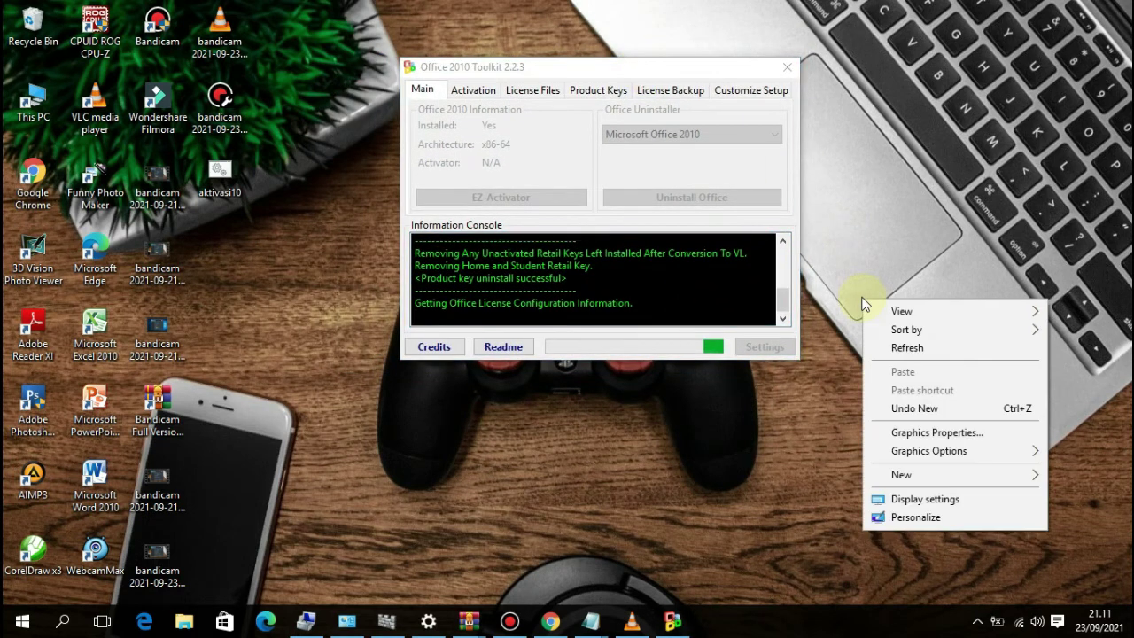
click(913, 348)
right_click(910, 346)
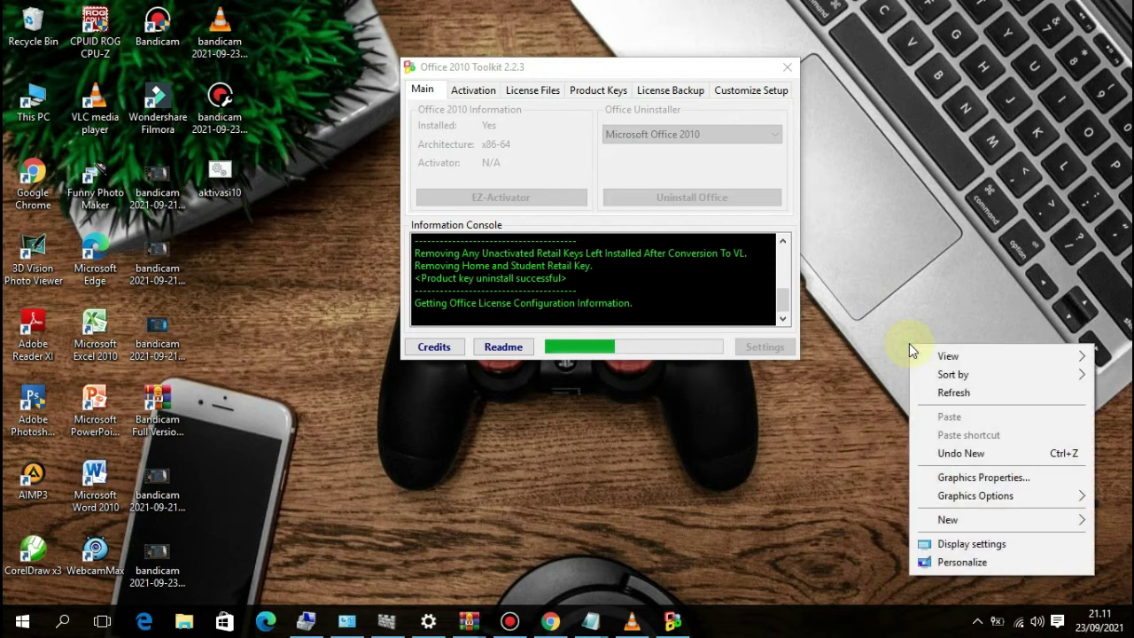
click(944, 392)
right_click(939, 387)
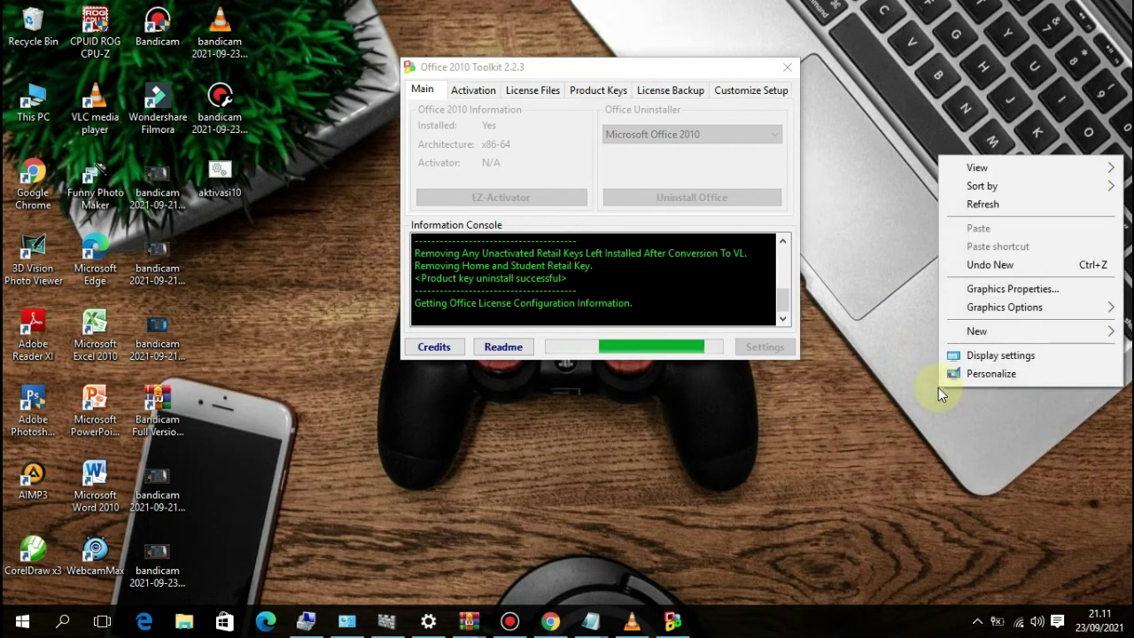
right_click(931, 319)
click(976, 365)
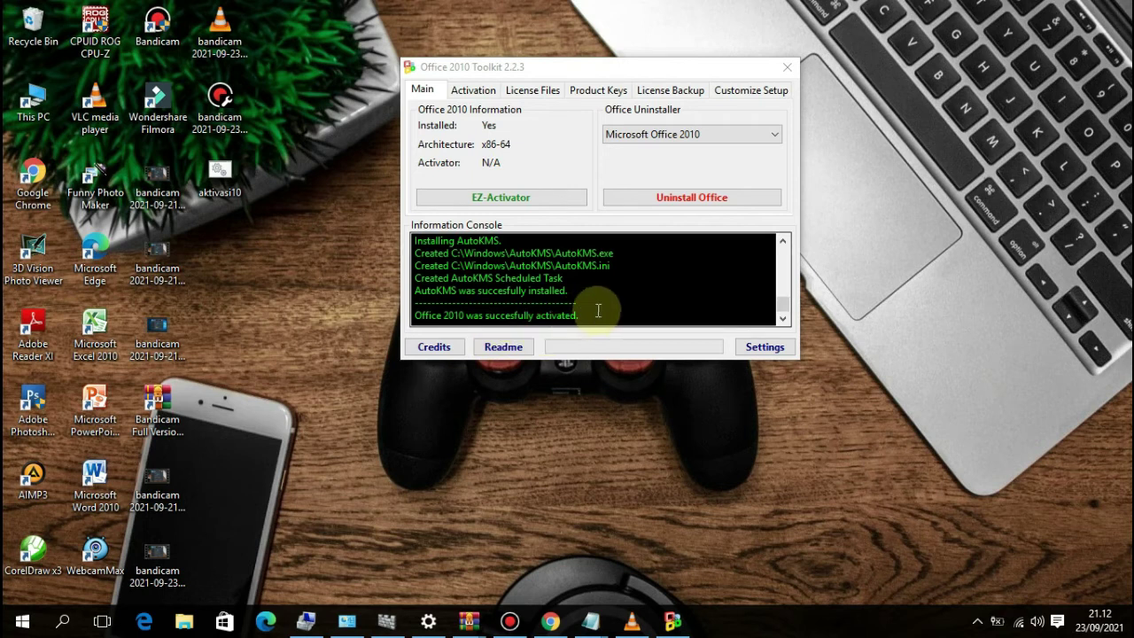
right_click(683, 420)
click(757, 239)
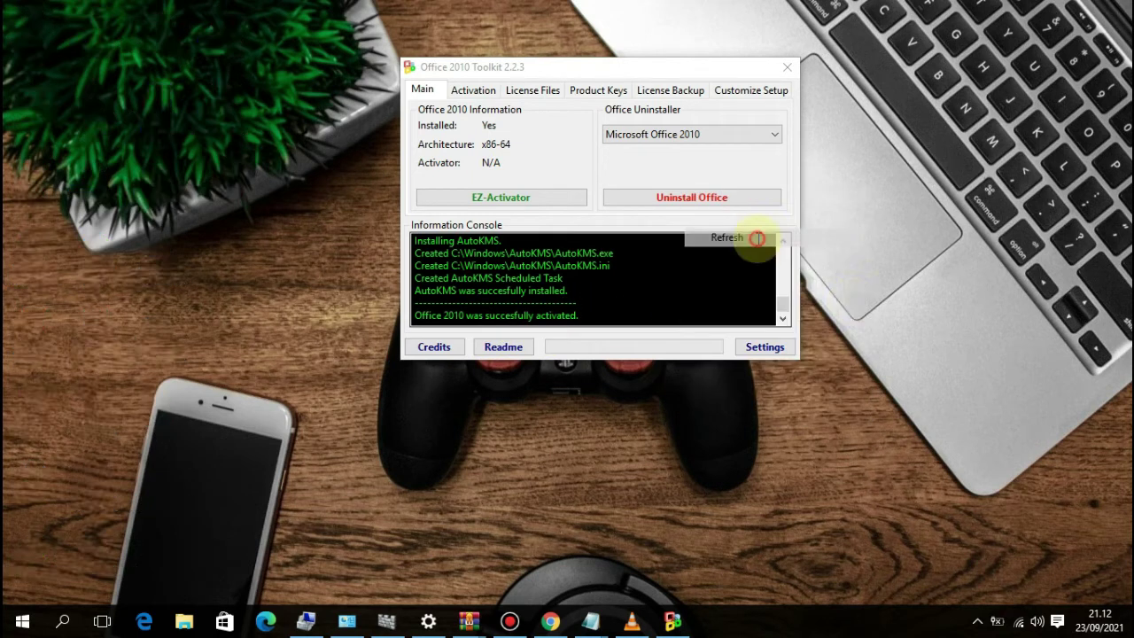
right_click(936, 325)
click(984, 372)
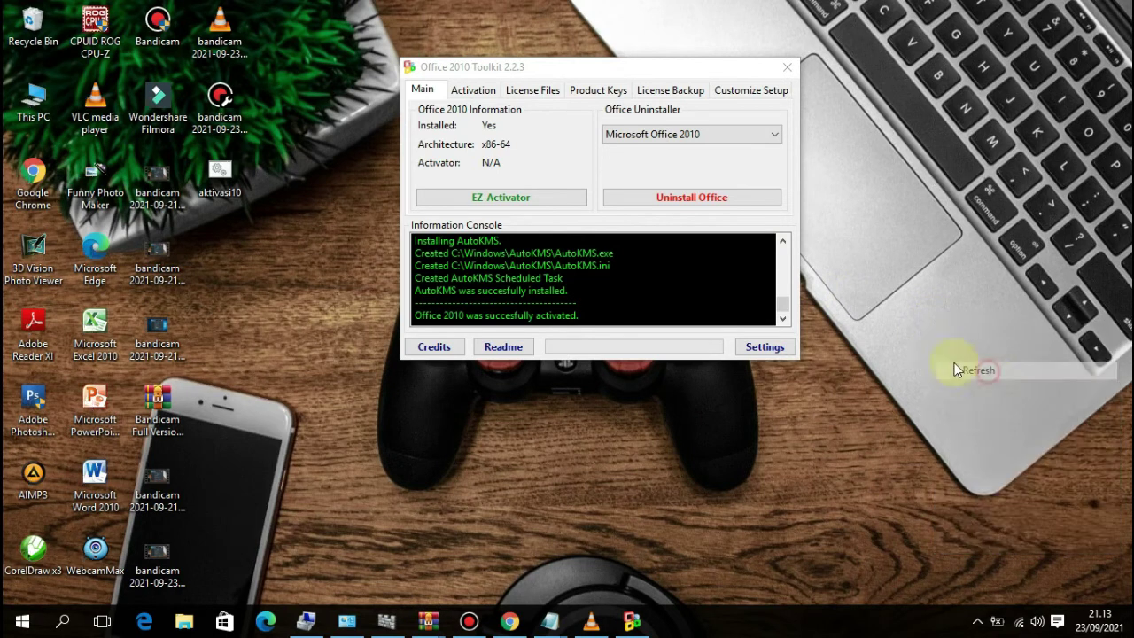
right_click(927, 360)
click(964, 410)
right_click(900, 357)
click(941, 409)
right_click(877, 288)
click(919, 338)
right_click(897, 320)
click(937, 368)
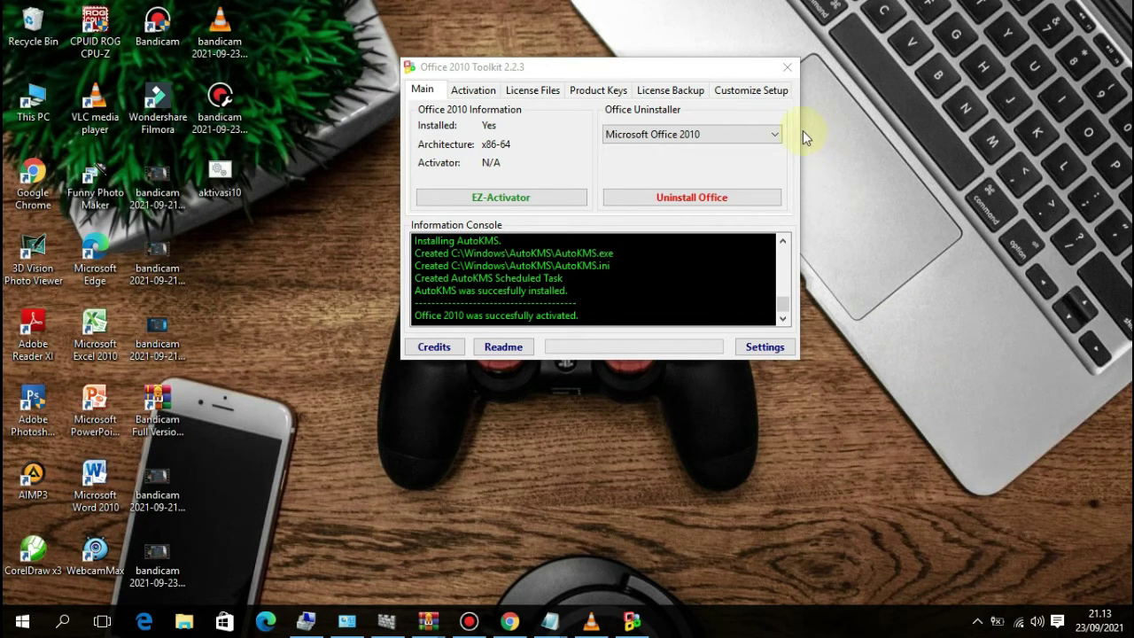
- Close the Office 2010 Toolkit window and refresh the desktop
click(786, 67)
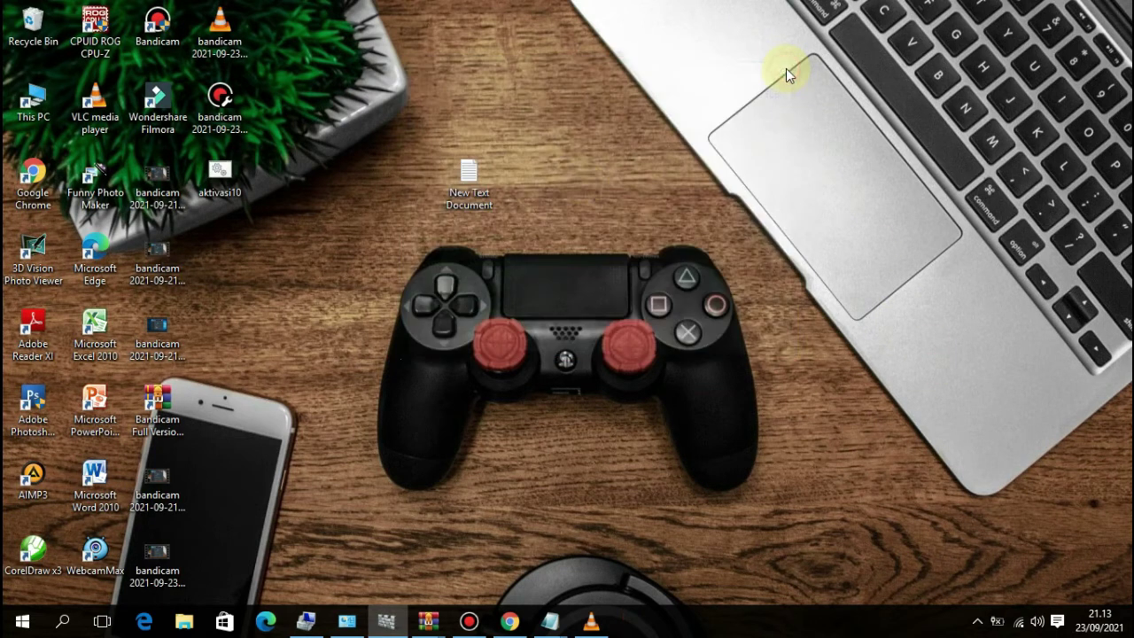
right_click(575, 180)
click(644, 227)
right_click(562, 176)
click(615, 227)
right_click(605, 220)
click(698, 280)
right_click(599, 204)
click(658, 255)
right_click(658, 255)
click(753, 297)
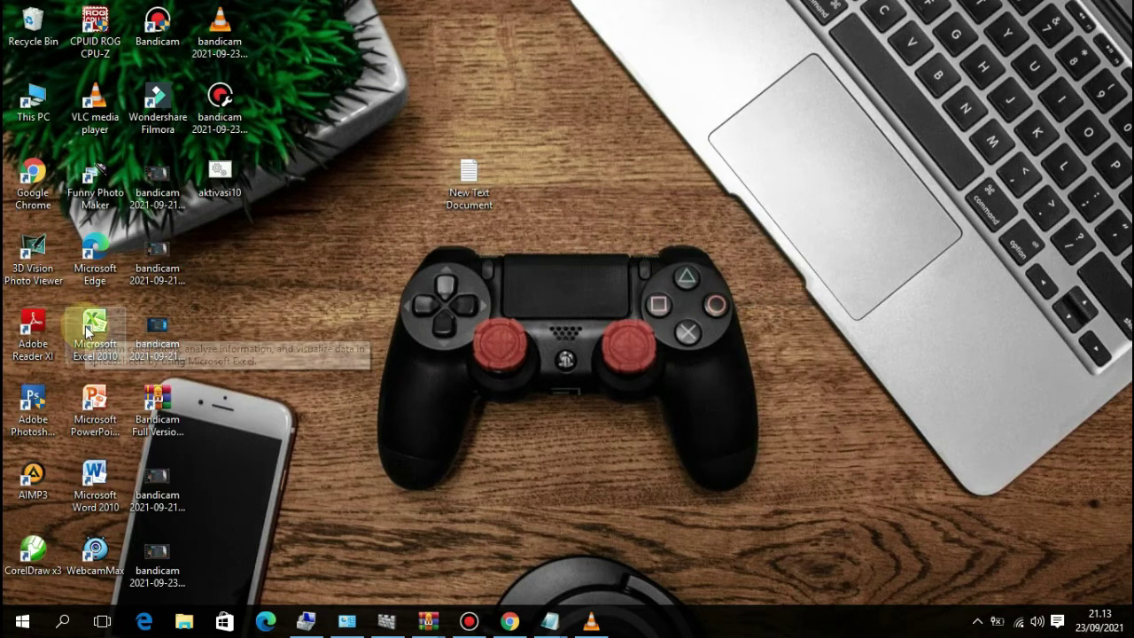
- Launch Microsoft Excel 2010, check the product activation status on its Help page, and close Excel
double_click(91, 334)
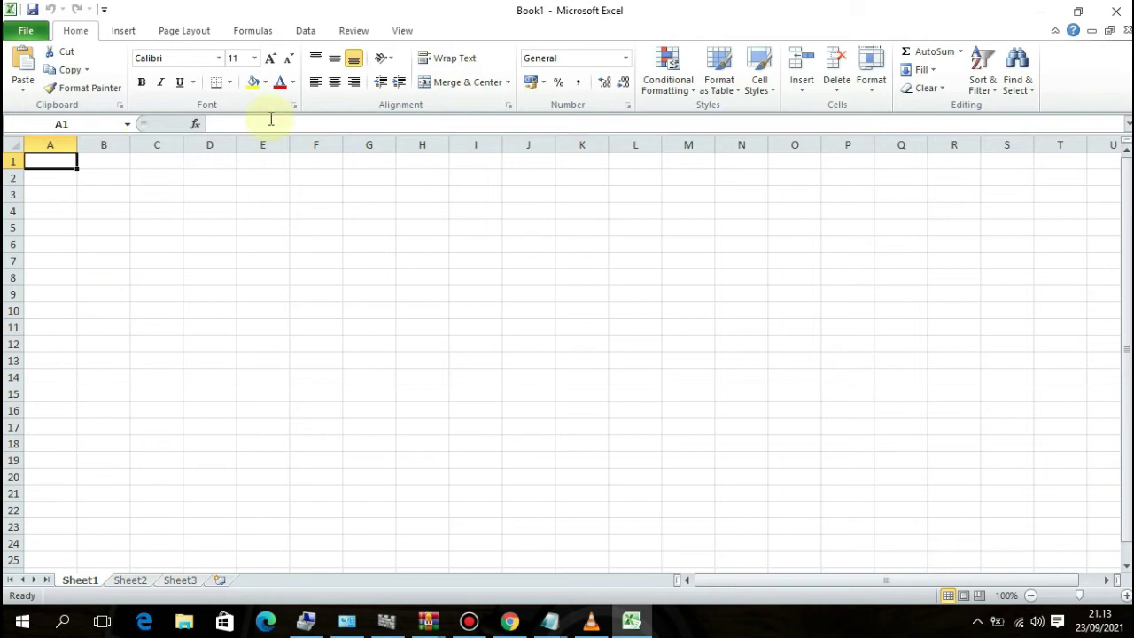
click(27, 32)
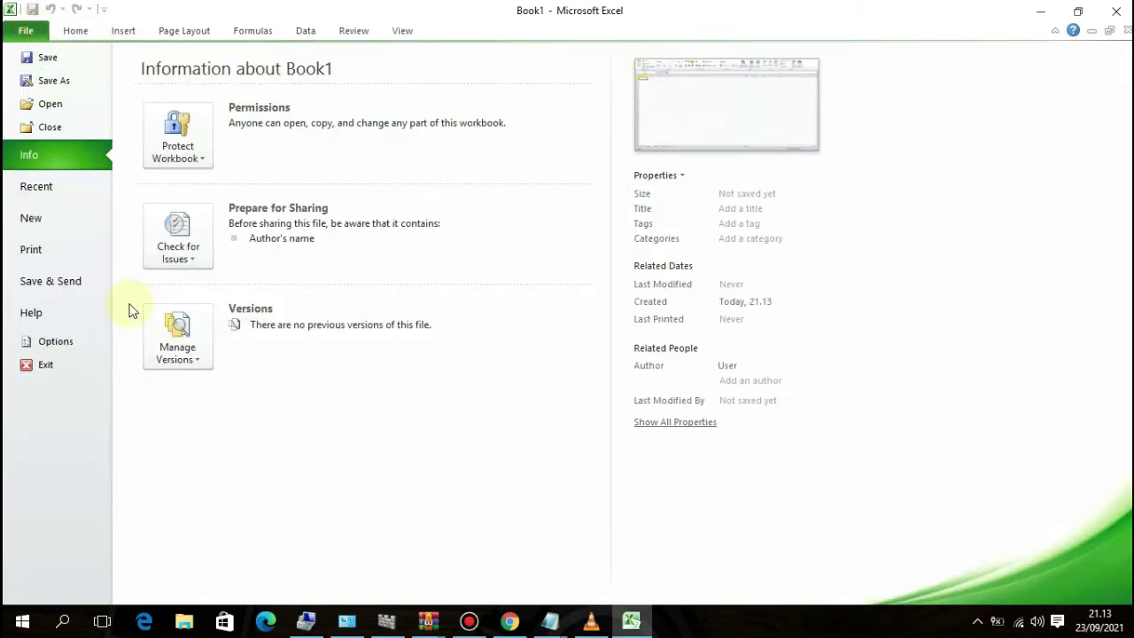
click(67, 315)
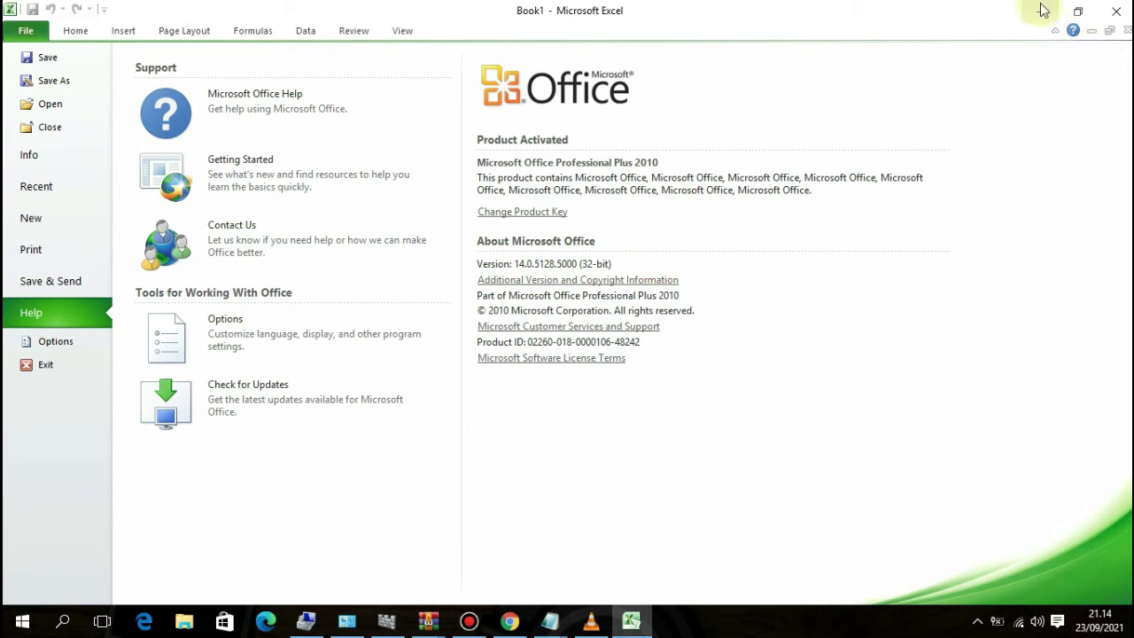
click(1120, 12)
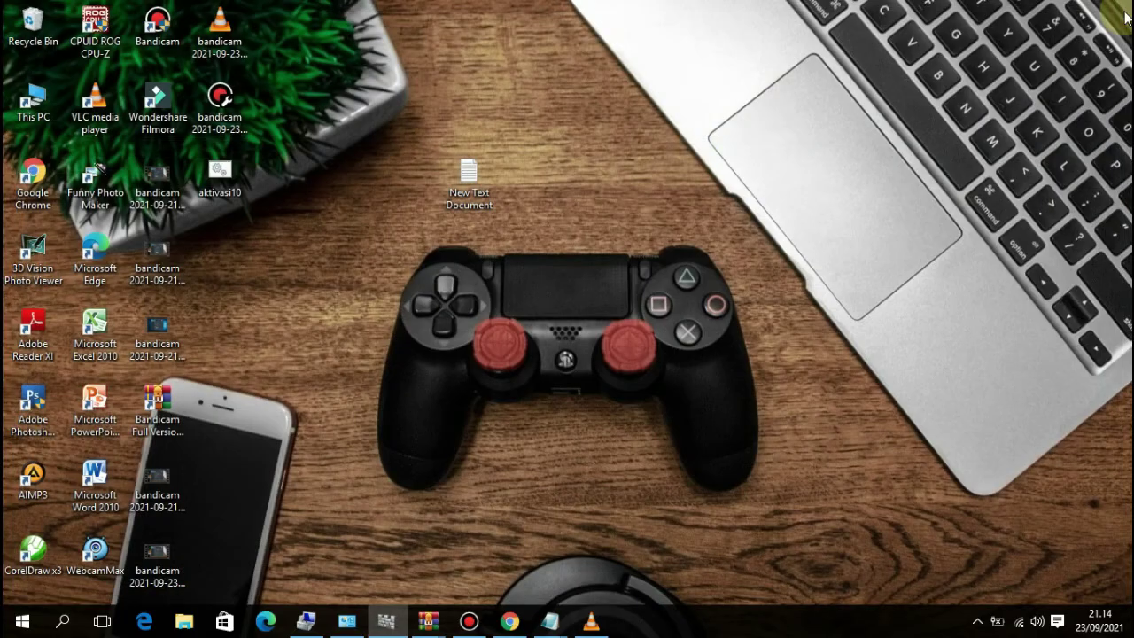
right_click(691, 147)
click(759, 198)
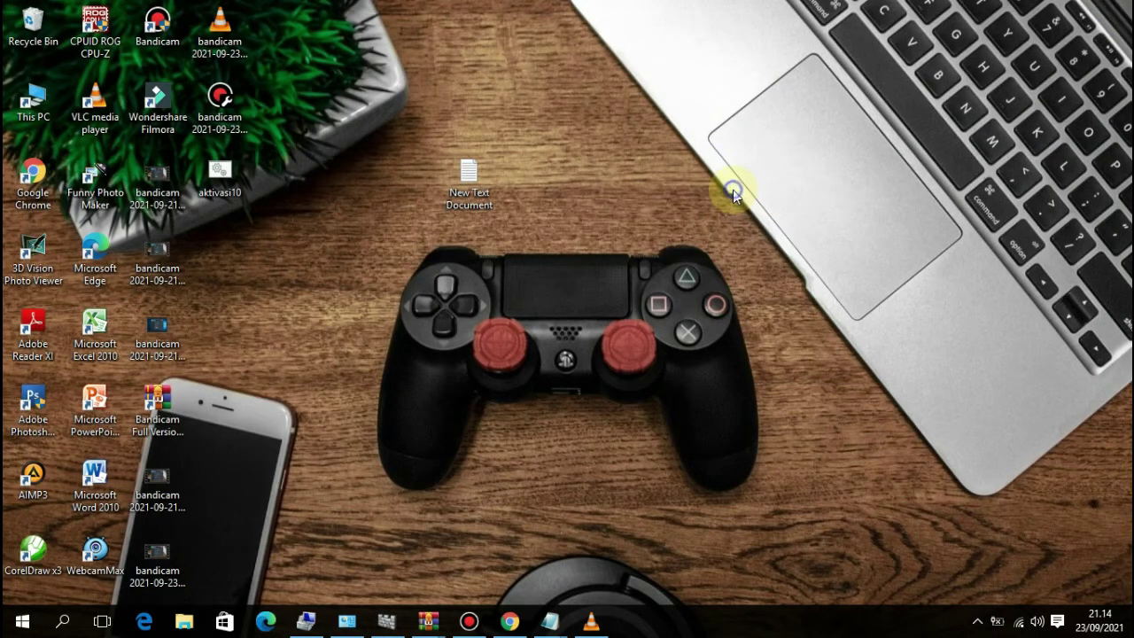
right_click(732, 190)
click(777, 238)
right_click(698, 215)
click(770, 262)
right_click(627, 202)
click(688, 248)
right_click(672, 236)
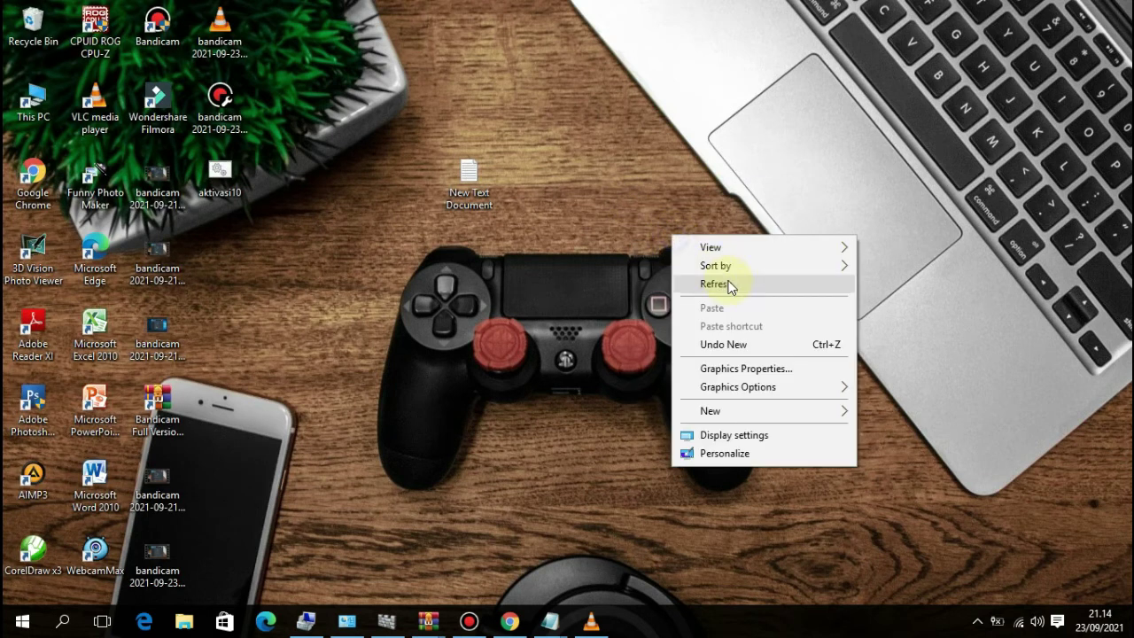
click(750, 290)
right_click(657, 237)
click(735, 290)
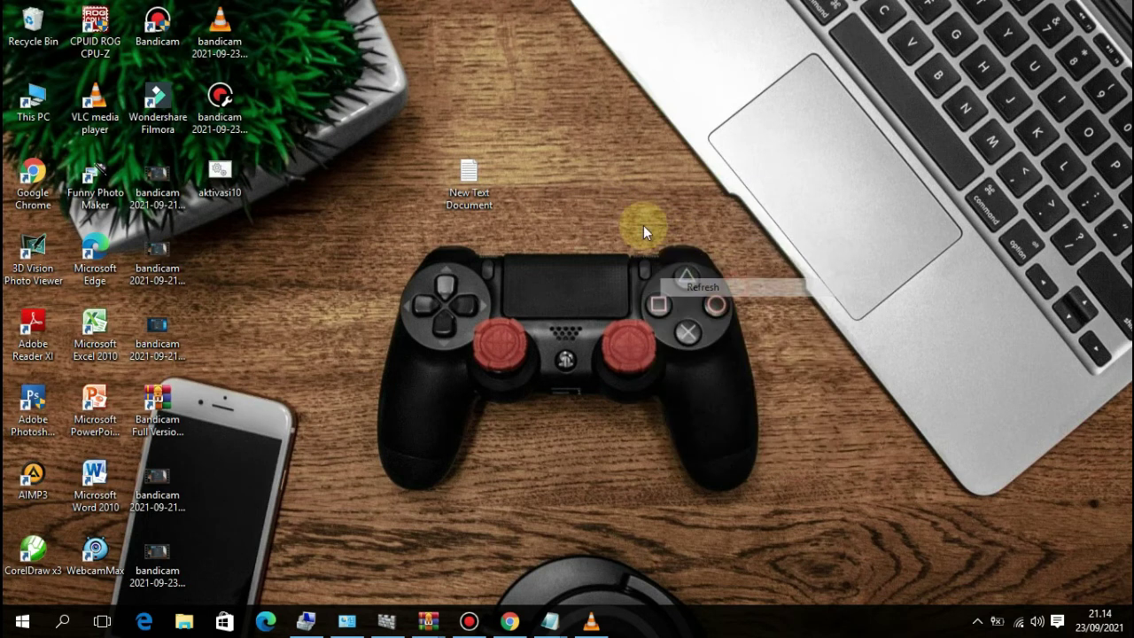
right_click(637, 219)
click(716, 267)
right_click(674, 227)
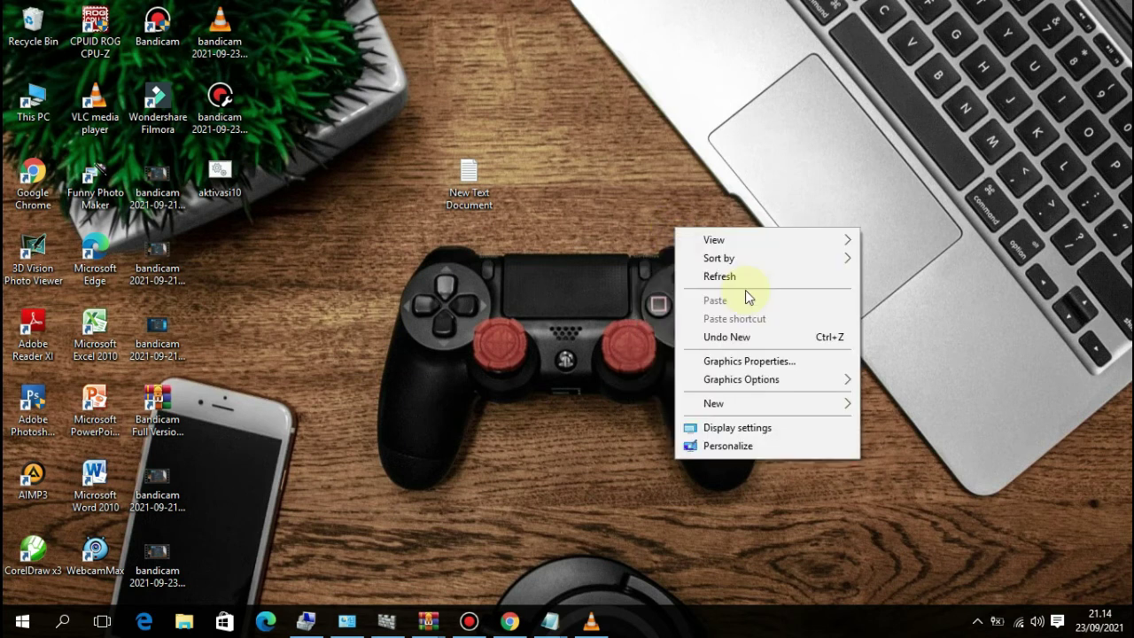
click(732, 276)
right_click(627, 203)
click(678, 245)
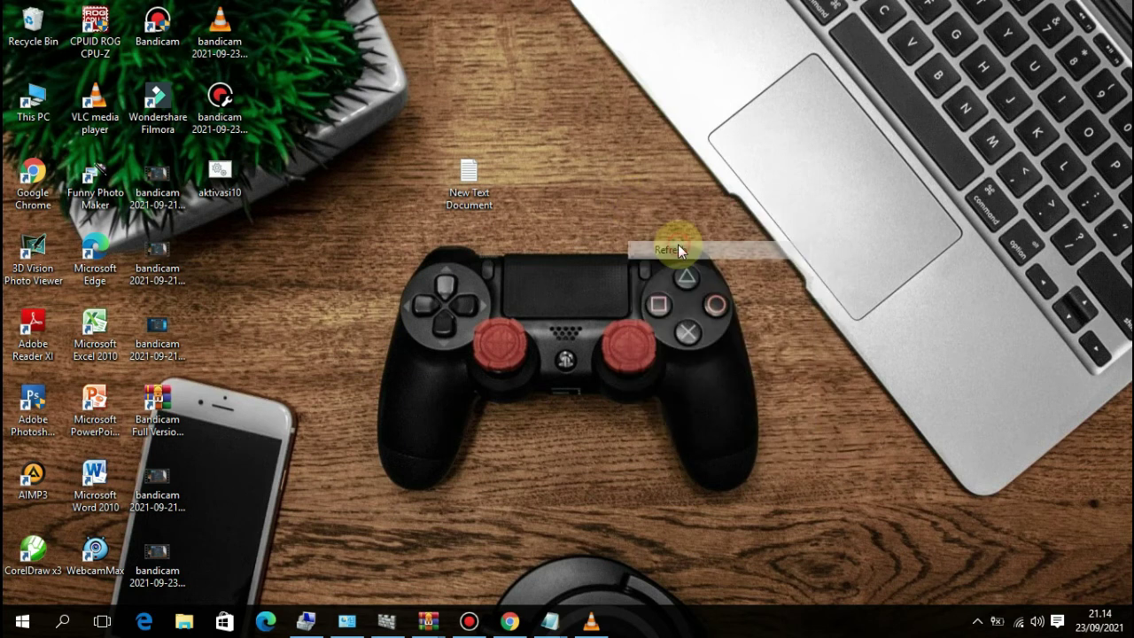
right_click(652, 215)
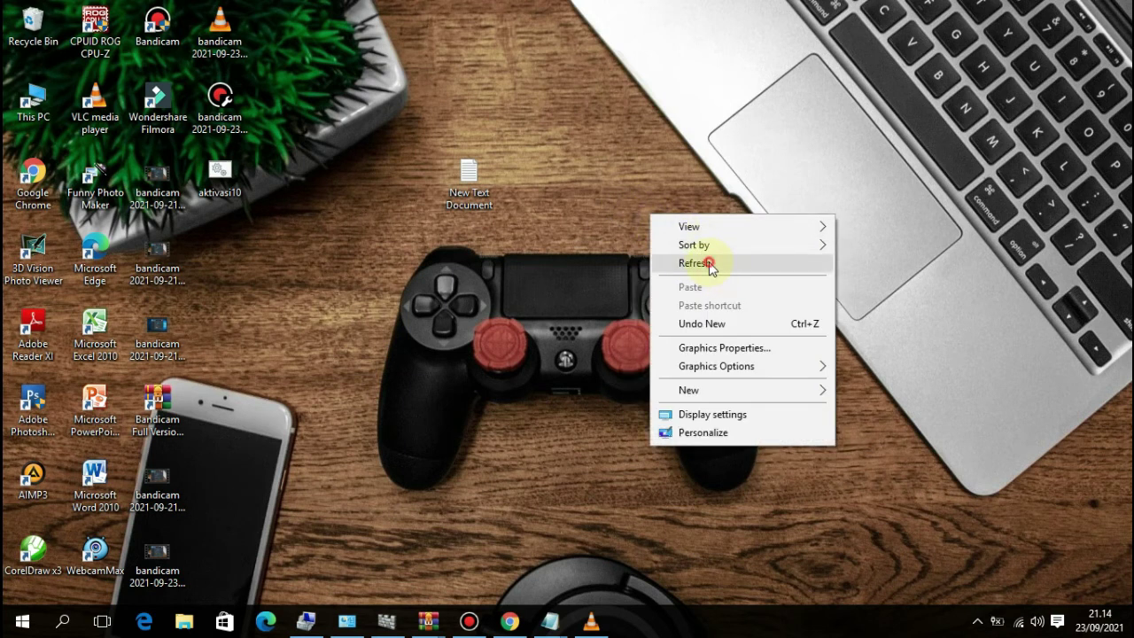
click(711, 262)
right_click(707, 258)
click(756, 307)
right_click(652, 224)
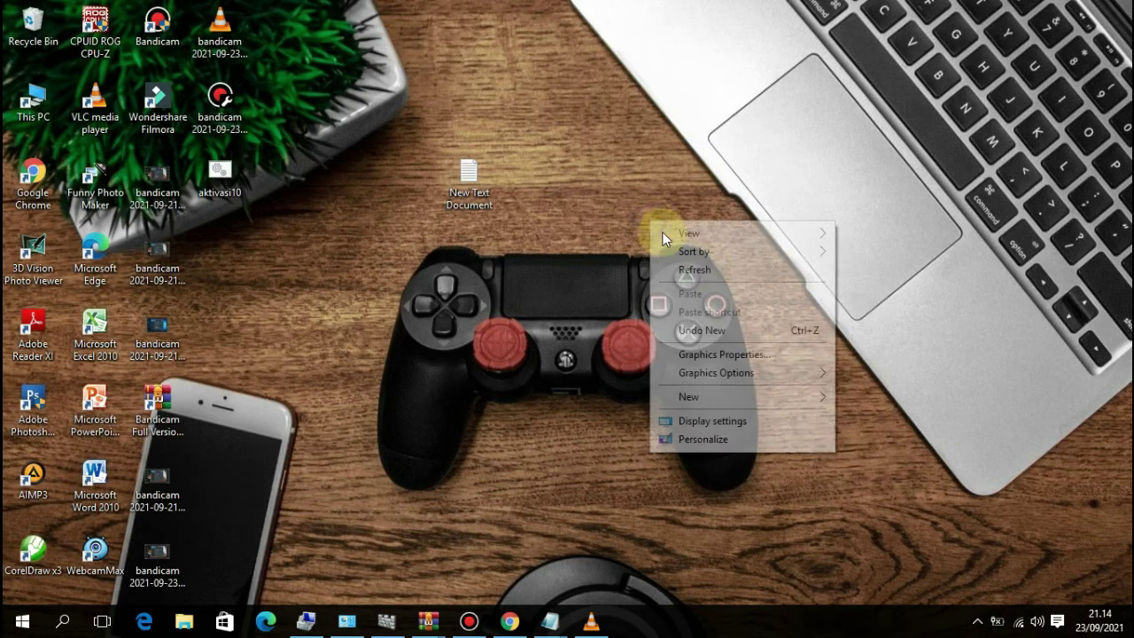
click(700, 268)
right_click(695, 256)
click(756, 306)
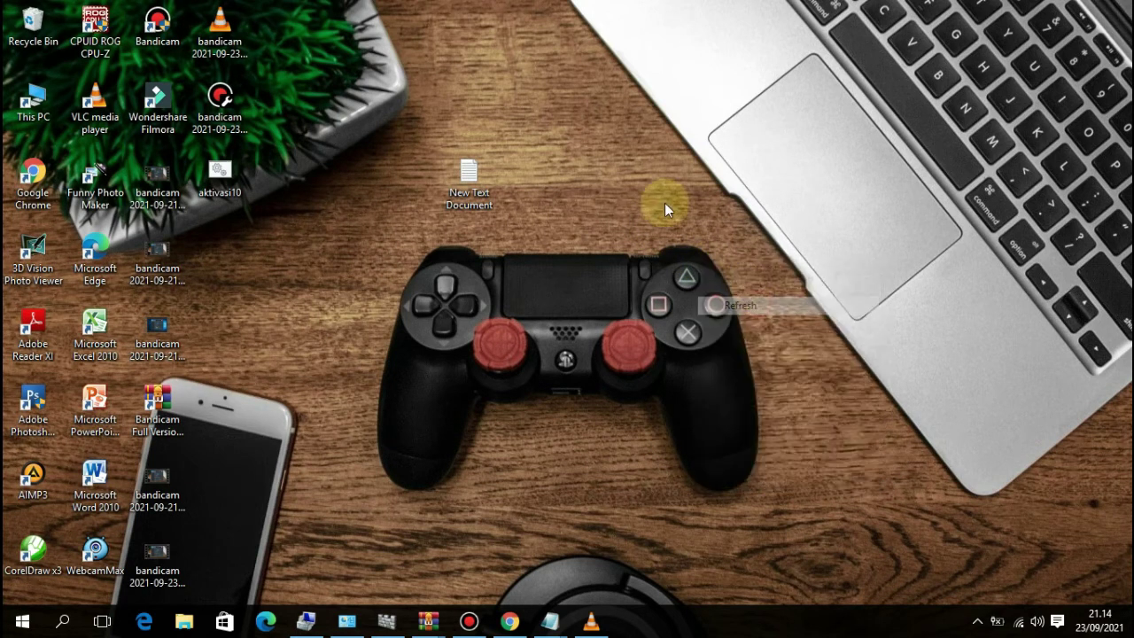
right_click(651, 185)
click(707, 241)
right_click(700, 227)
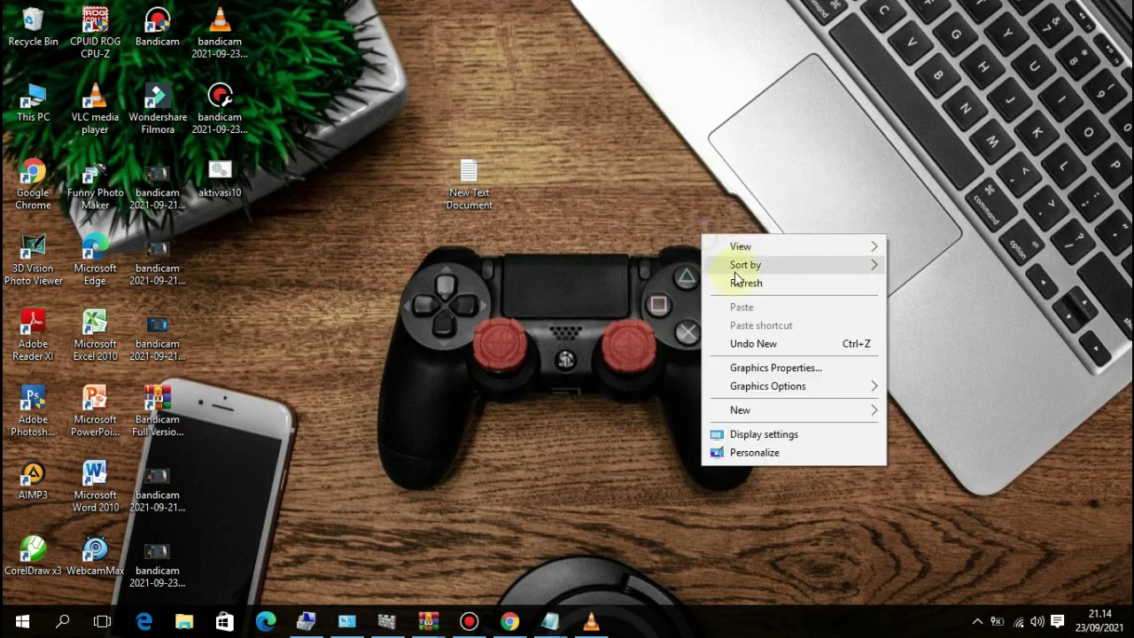
click(737, 280)
right_click(641, 201)
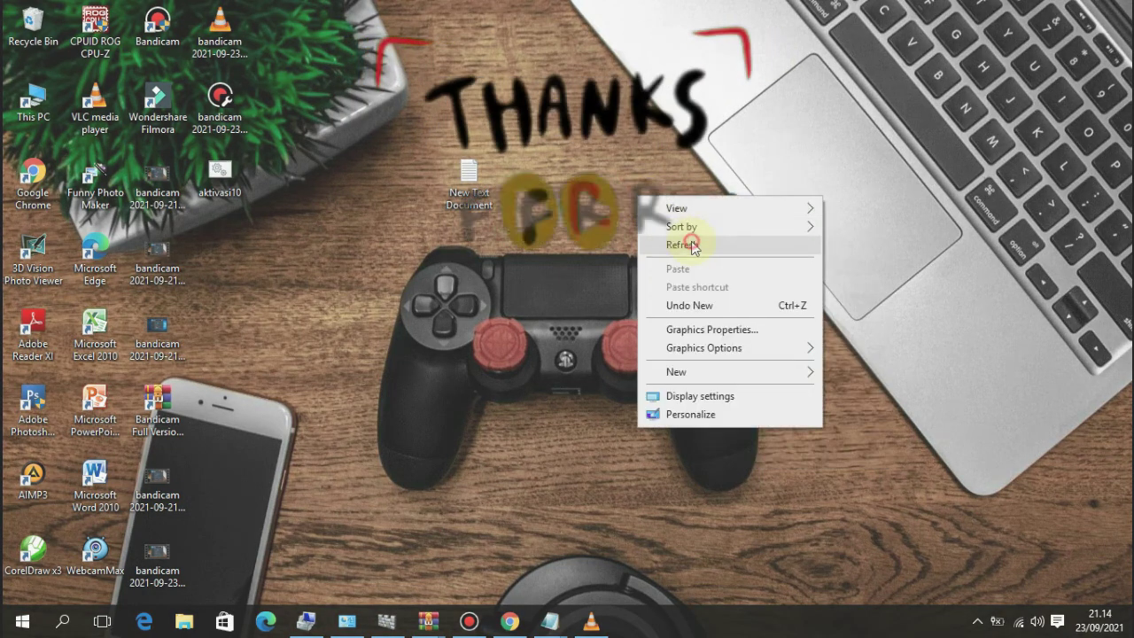